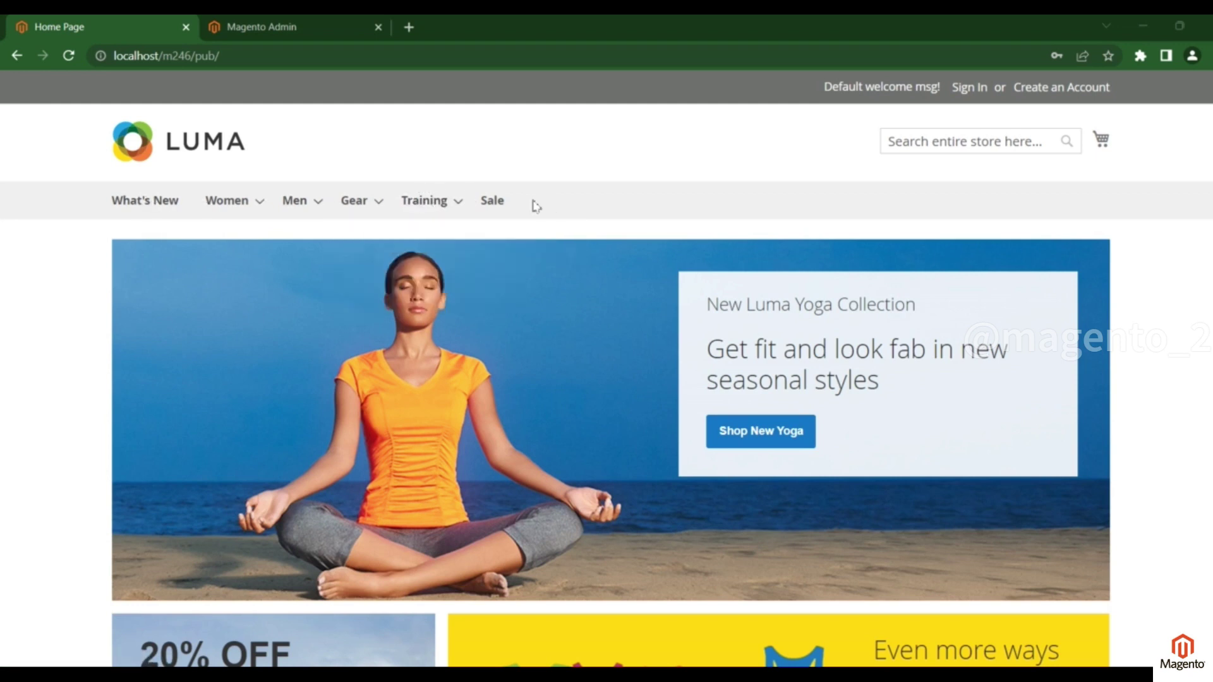
Step: Look over the Luma home page category menu, then switch to the Magento Admin sign-in page
{"action": "mouse_move", "coordinate": [360, 204]}
{"action": "left_click", "coordinate": [278, 27]}
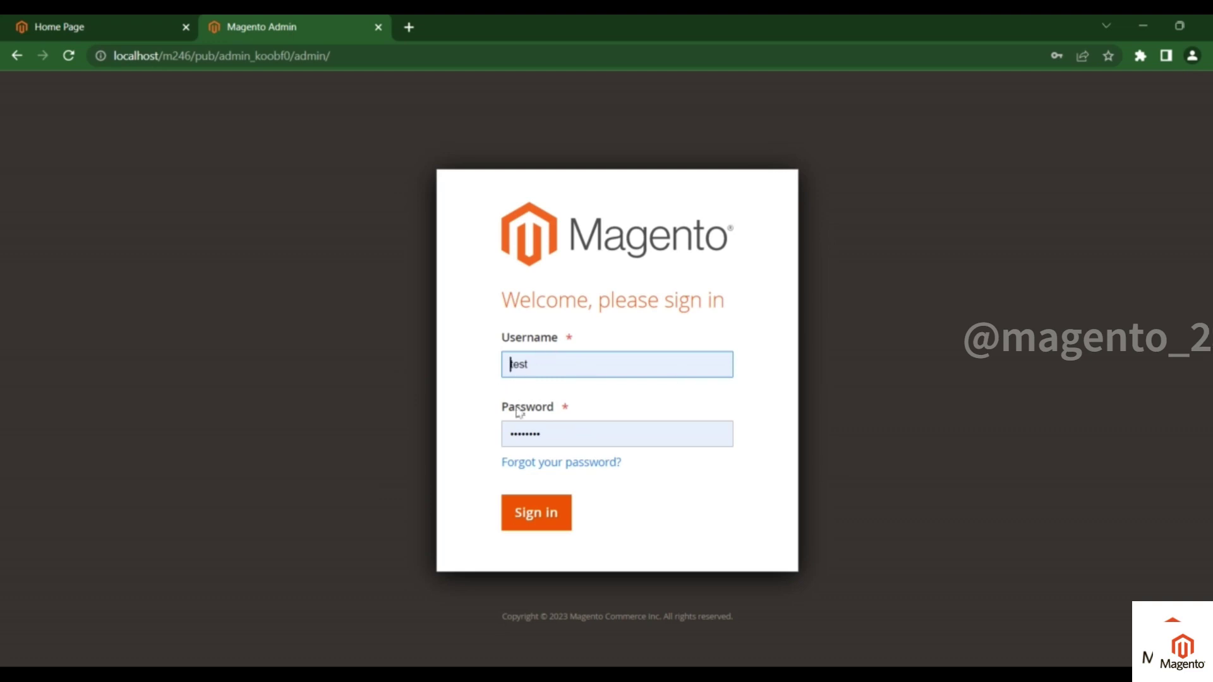
Step: Sign in to Magento Admin with the prefilled credentials to reach the Dashboard
{"action": "left_click", "coordinate": [543, 526]}
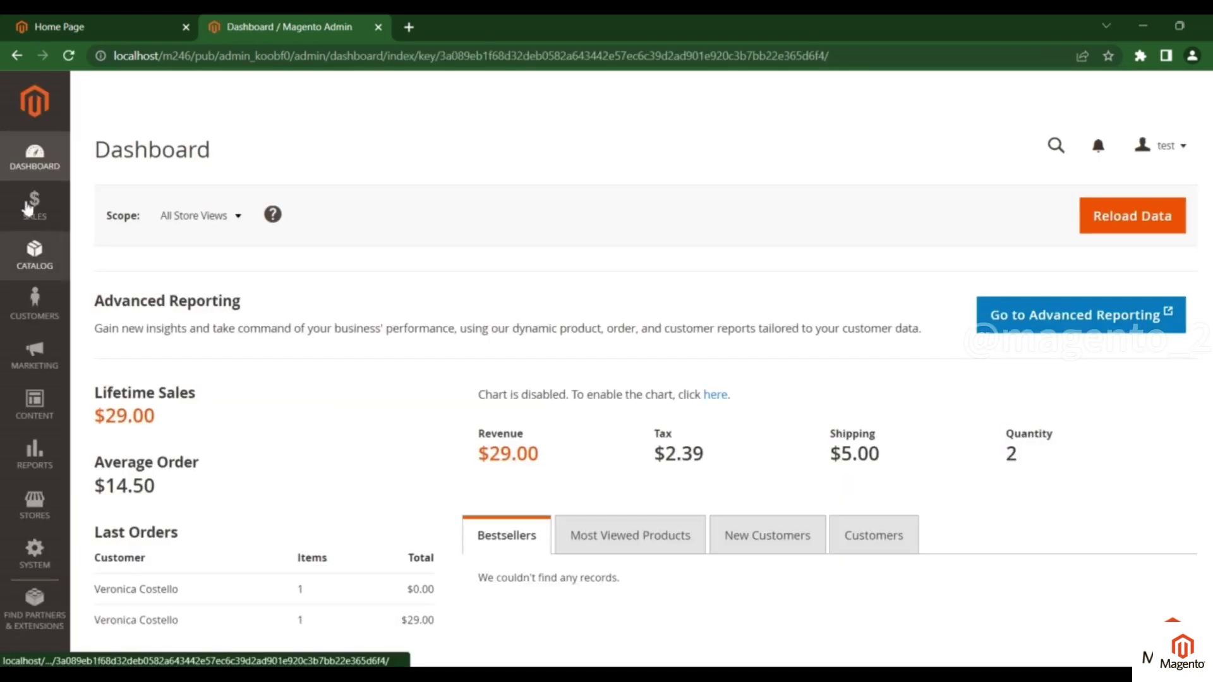
{"action": "left_click", "coordinate": [39, 266]}
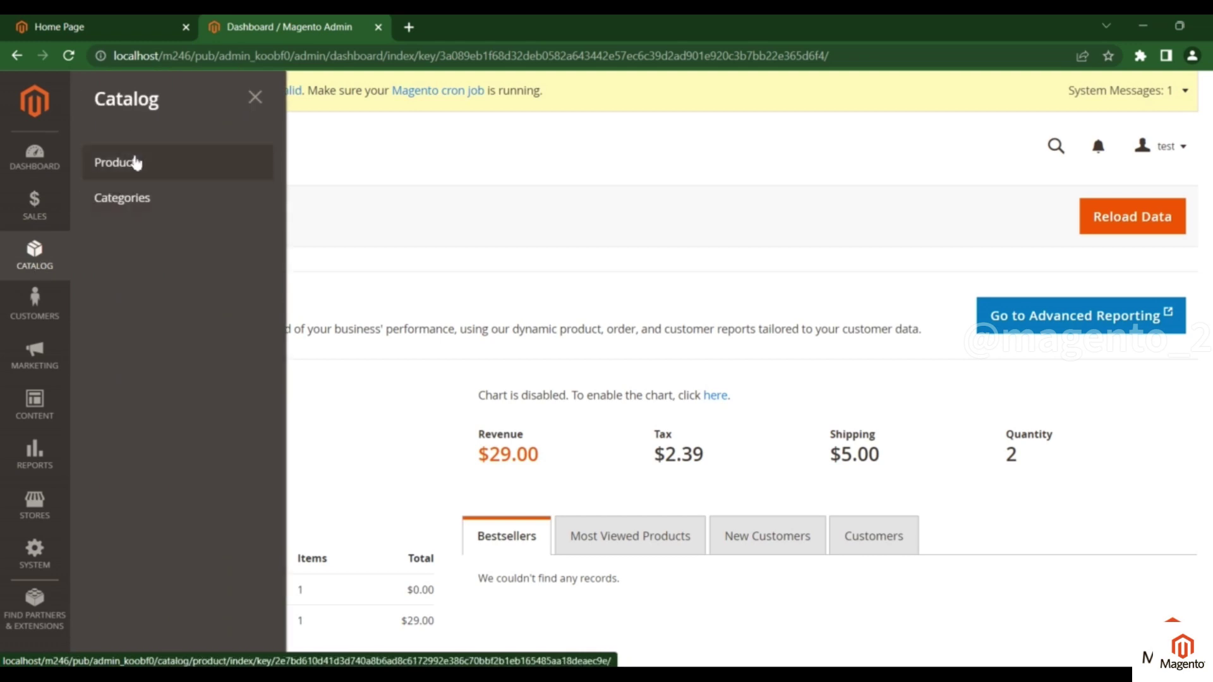
Step: Go to Catalog > Categories and select Default Category with Women, Men, Gear and Sale expanded
{"action": "left_click", "coordinate": [149, 199]}
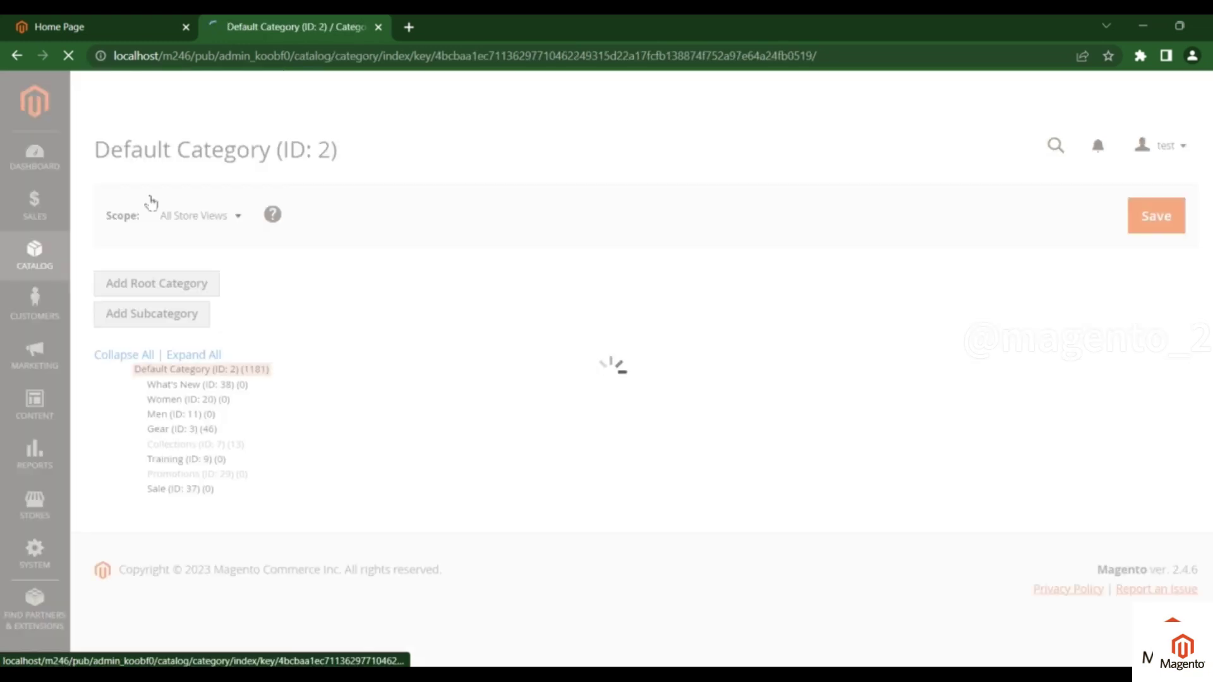
{"action": "scroll", "coordinate": [356, 368], "scroll_direction": "down", "scroll_amount": 1}
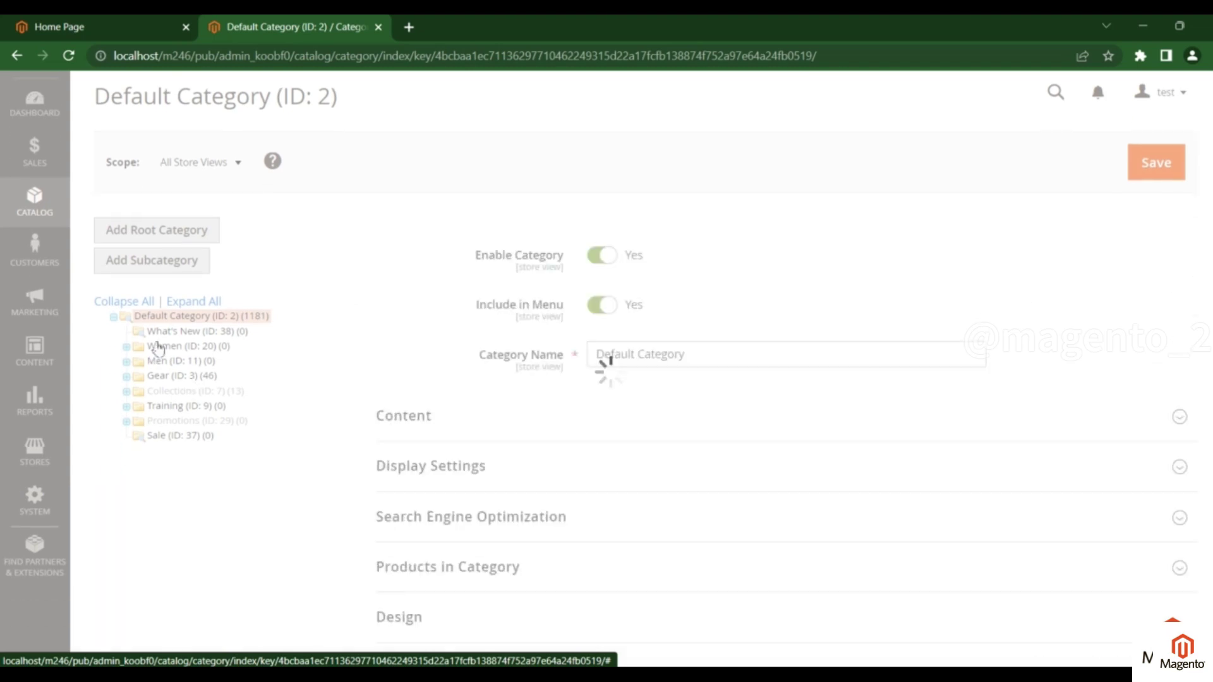
{"action": "left_click", "coordinate": [157, 26]}
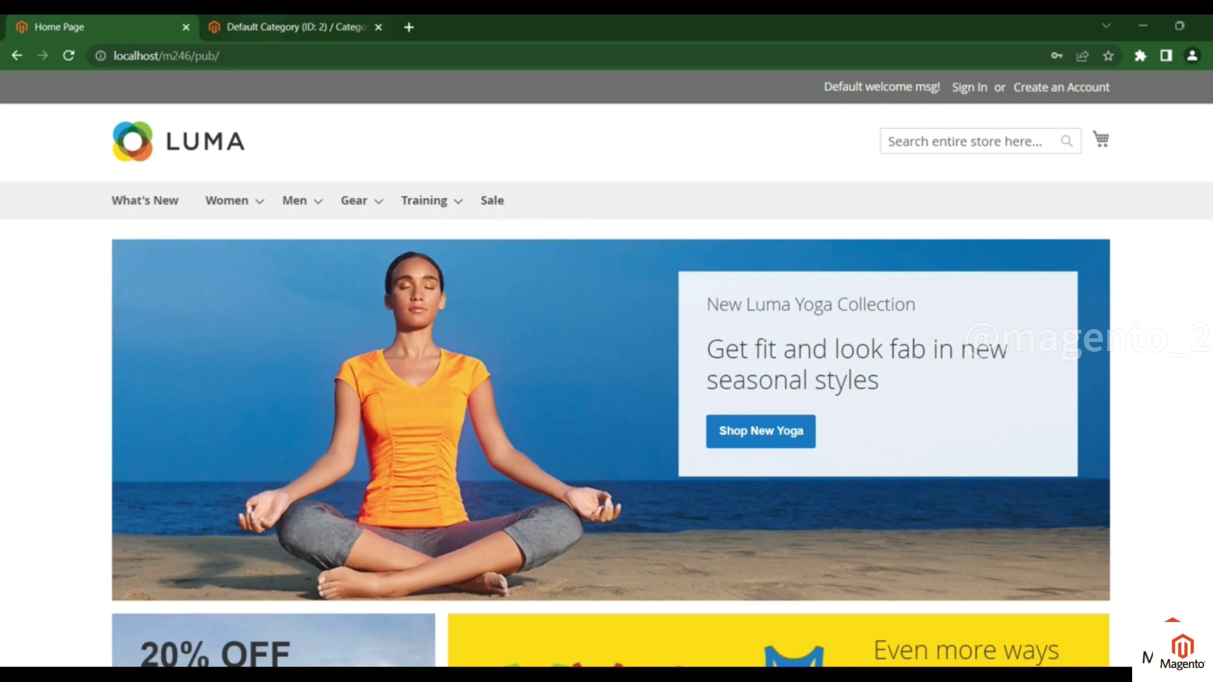
{"action": "left_click", "coordinate": [323, 29]}
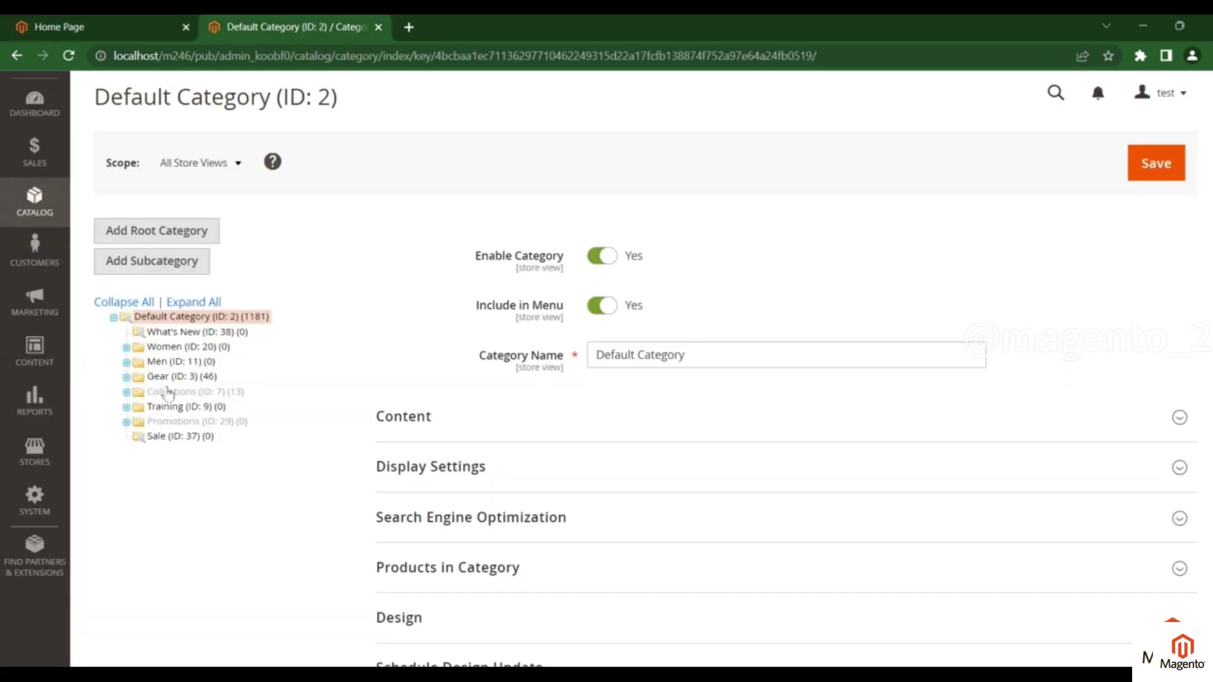
{"action": "left_click", "coordinate": [112, 320]}
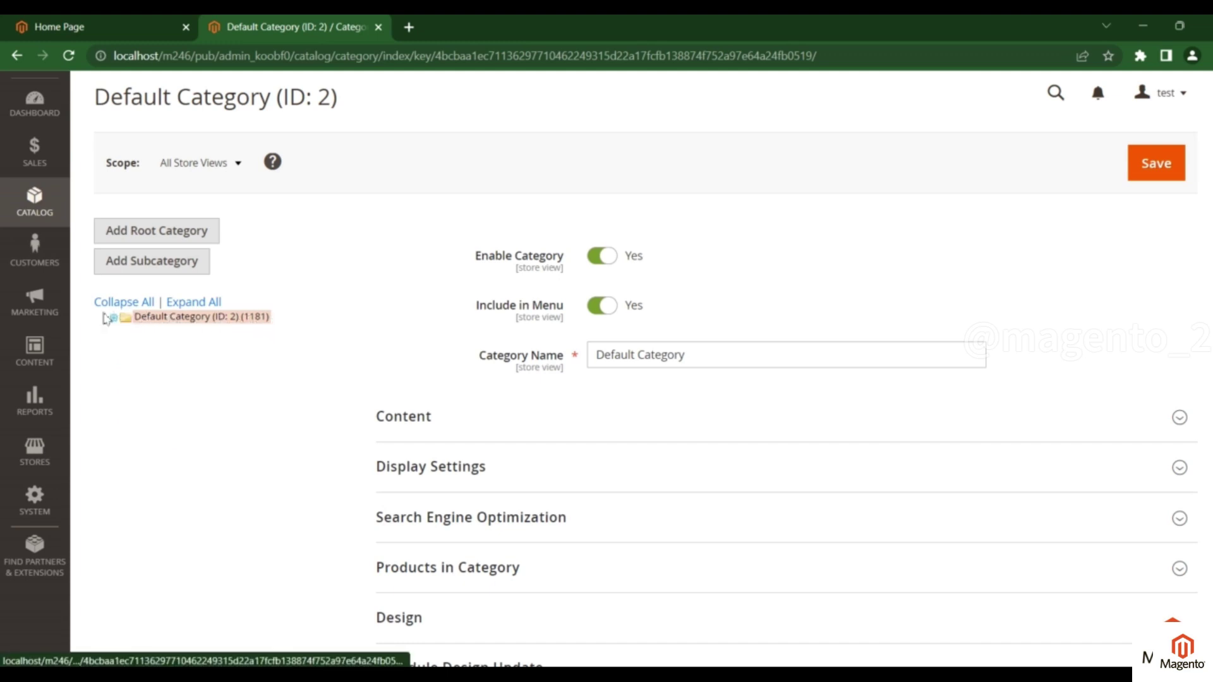
{"action": "left_click", "coordinate": [101, 26]}
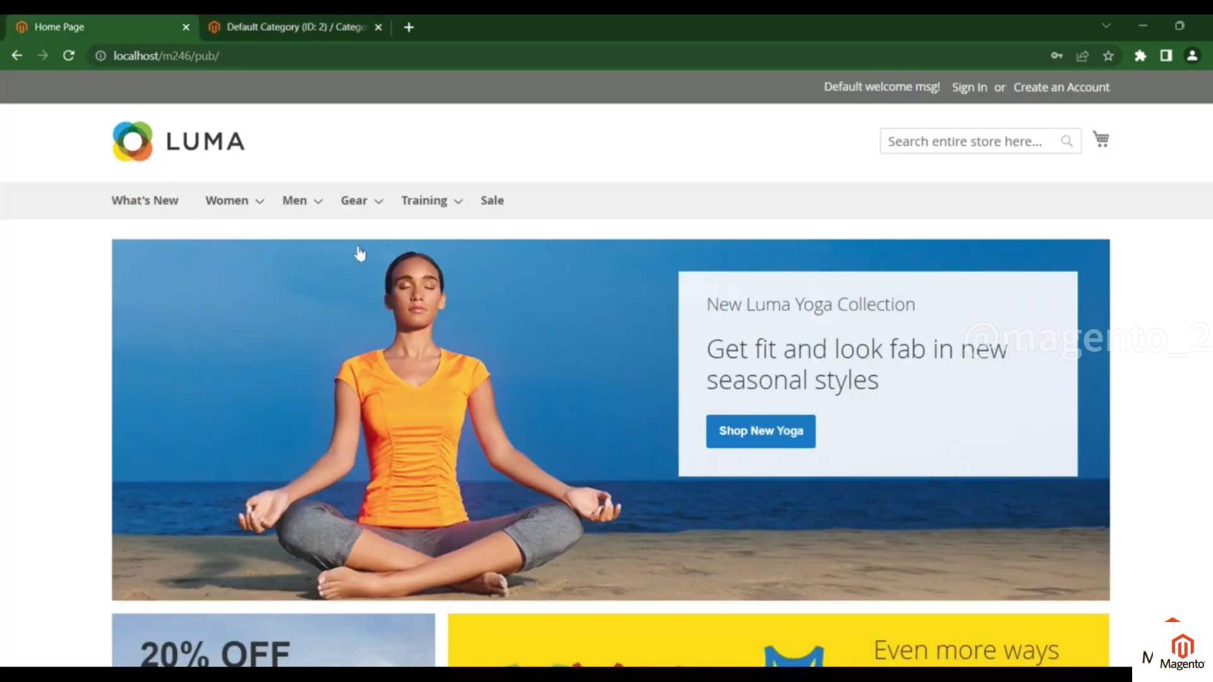
{"action": "key", "text": "ctrl+Tab"}
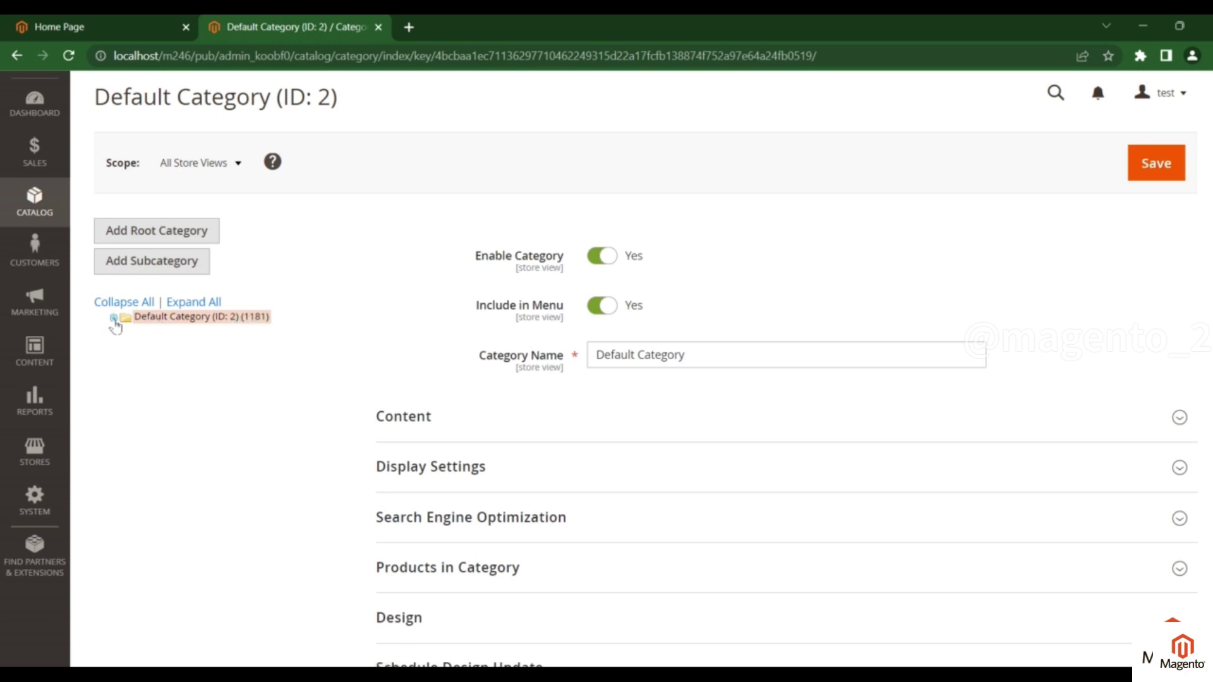
{"action": "left_click", "coordinate": [114, 318]}
{"action": "left_click", "coordinate": [159, 318]}
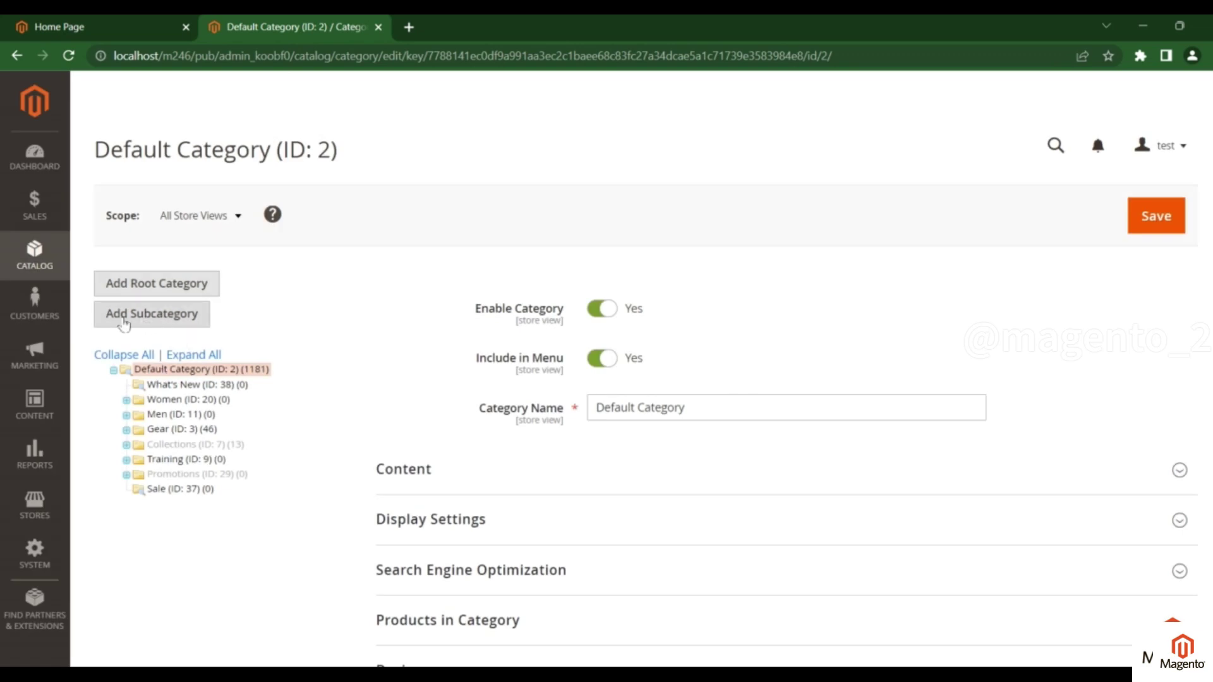
Step: Add an enabled, in-menu 'Electronics' subcategory under Default Category and save it
{"action": "left_click", "coordinate": [154, 316]}
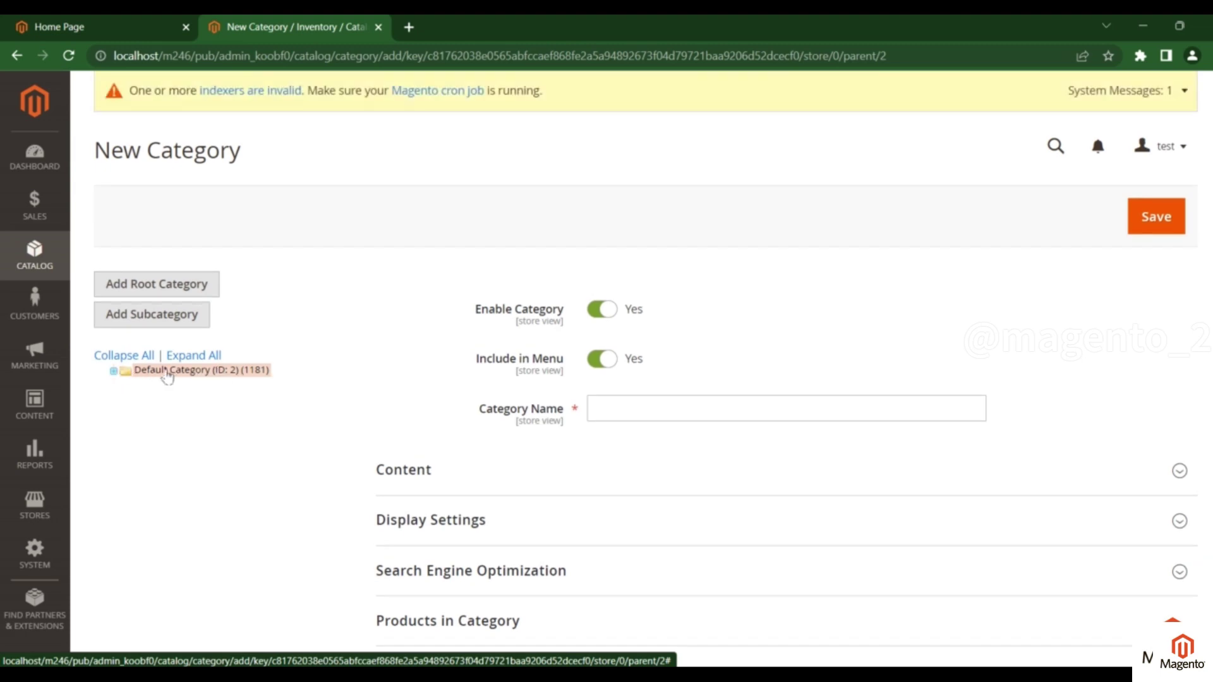
{"action": "left_click", "coordinate": [114, 372]}
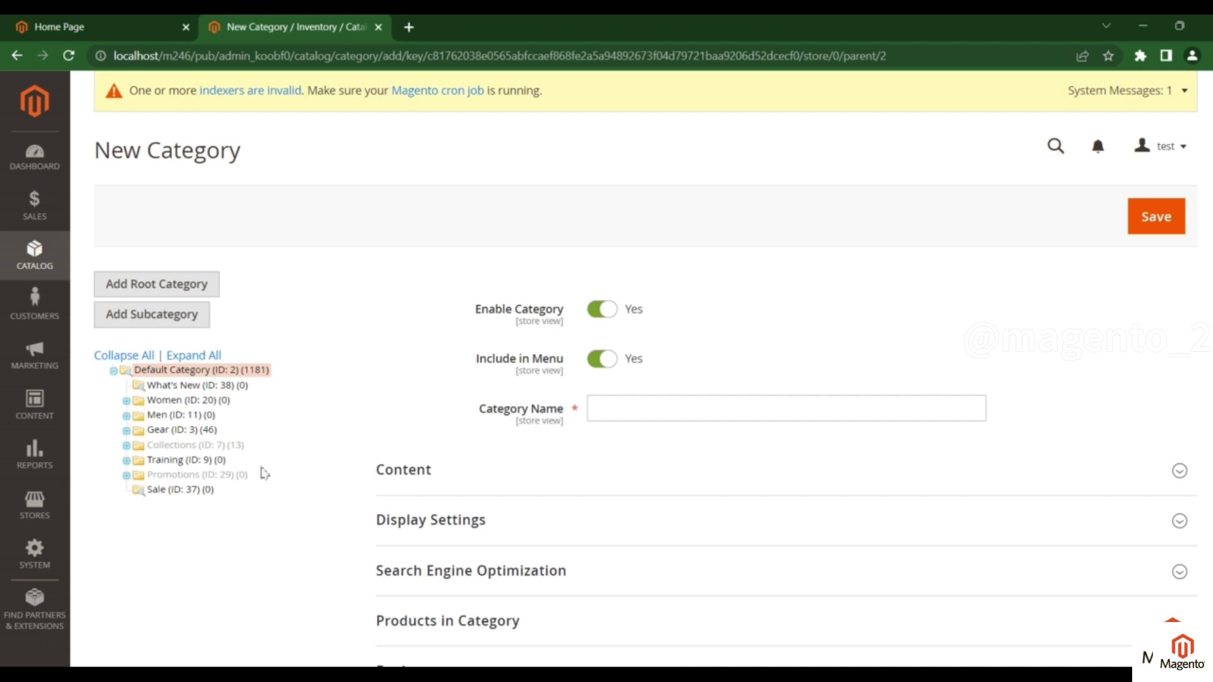
{"action": "left_click", "coordinate": [657, 413]}
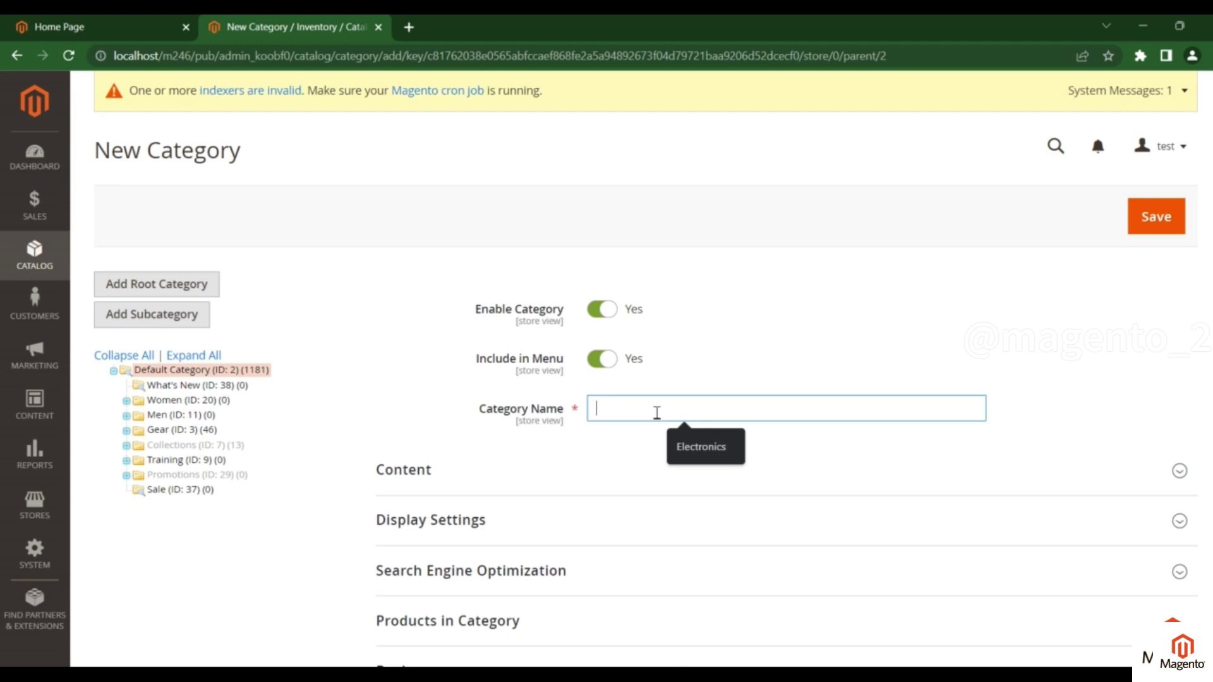
{"action": "type", "text": "Electronics"}
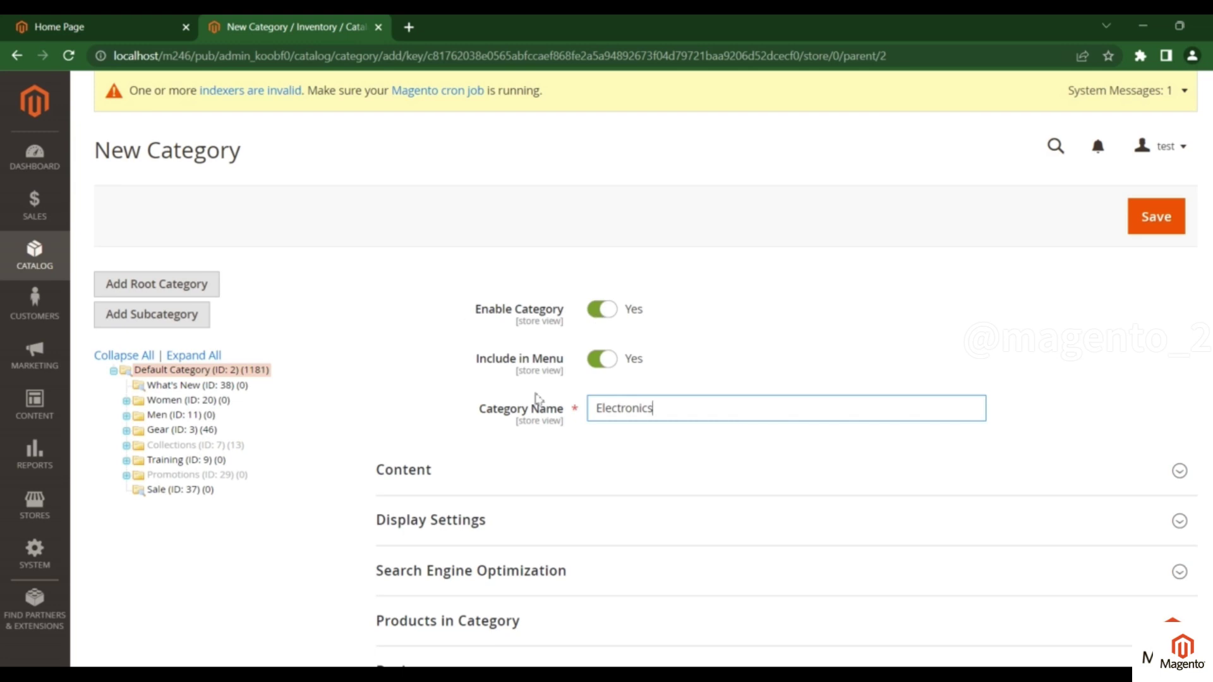
{"action": "left_click", "coordinate": [160, 21]}
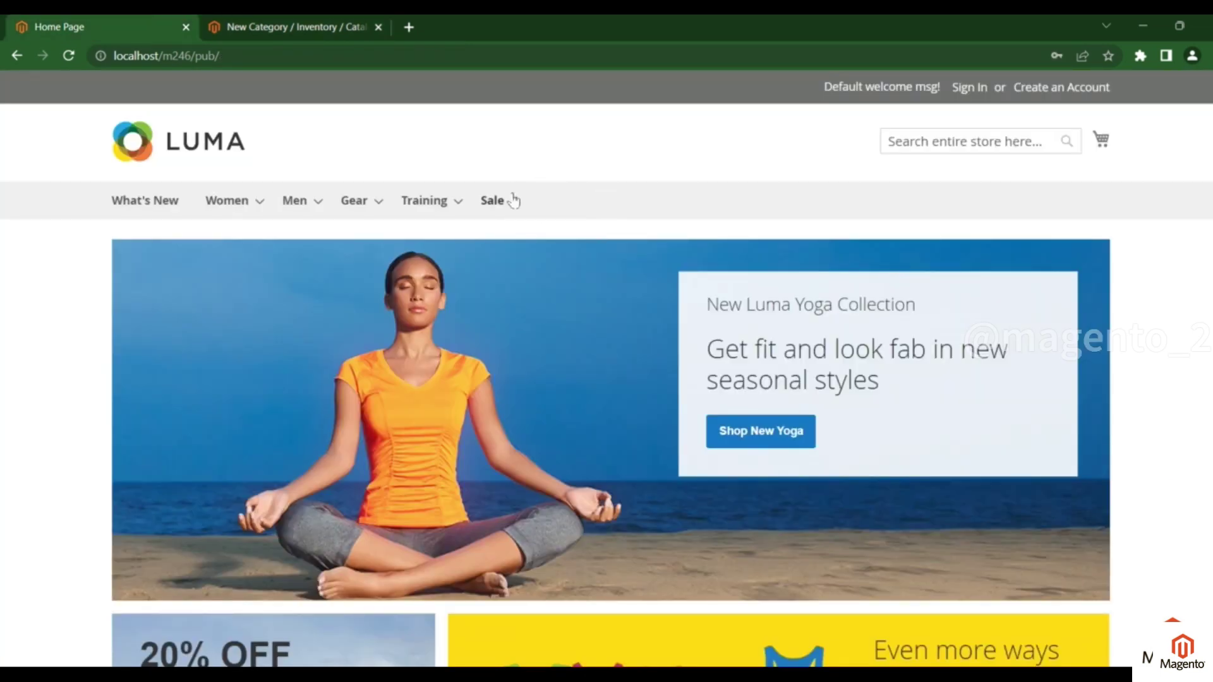
{"action": "left_click", "coordinate": [334, 29]}
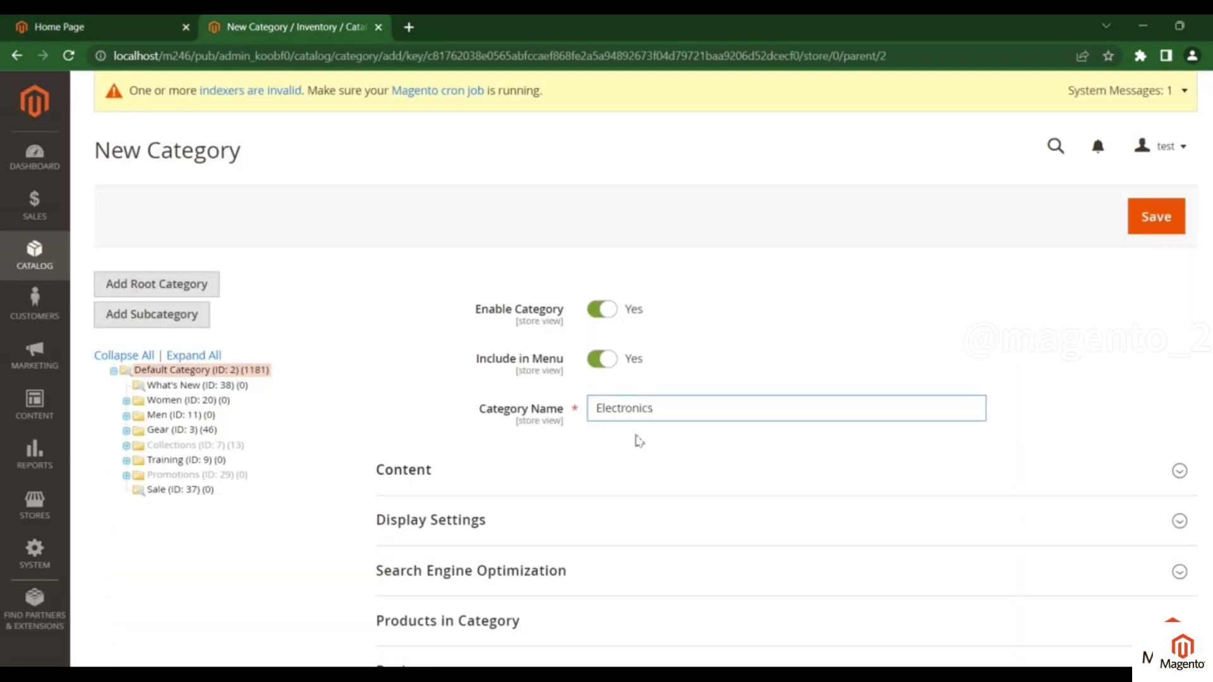
{"action": "scroll", "coordinate": [526, 407], "scroll_direction": "down", "scroll_amount": 3}
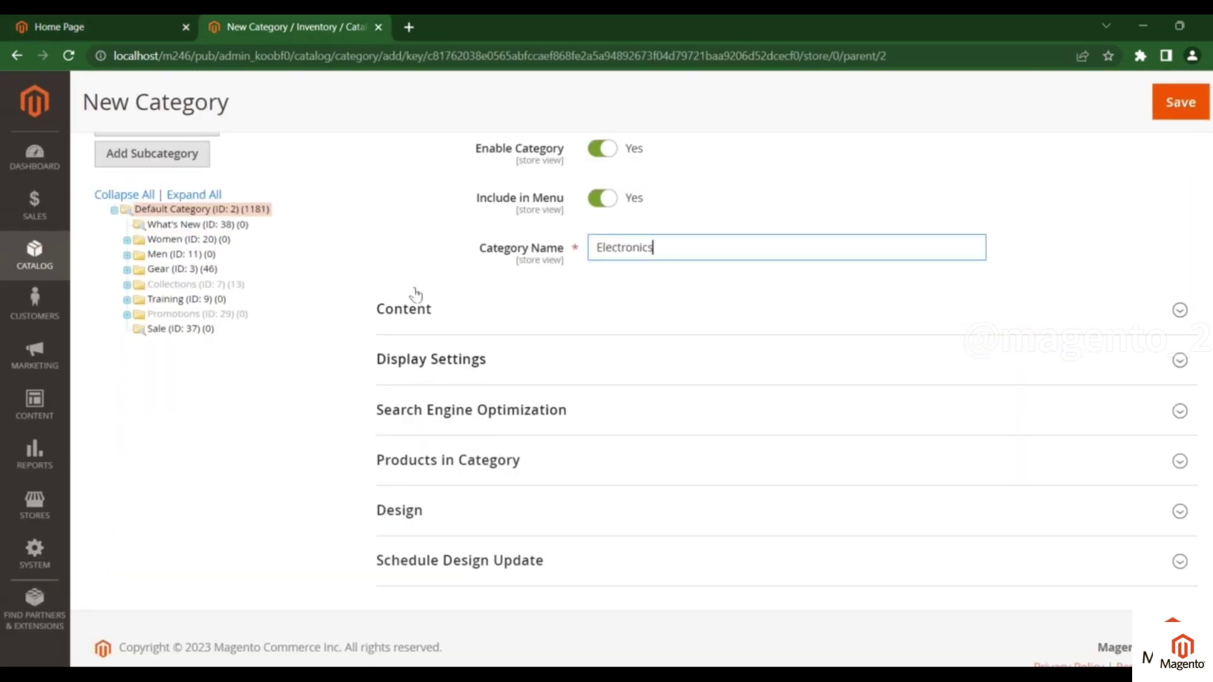
{"action": "left_click", "coordinate": [1176, 113]}
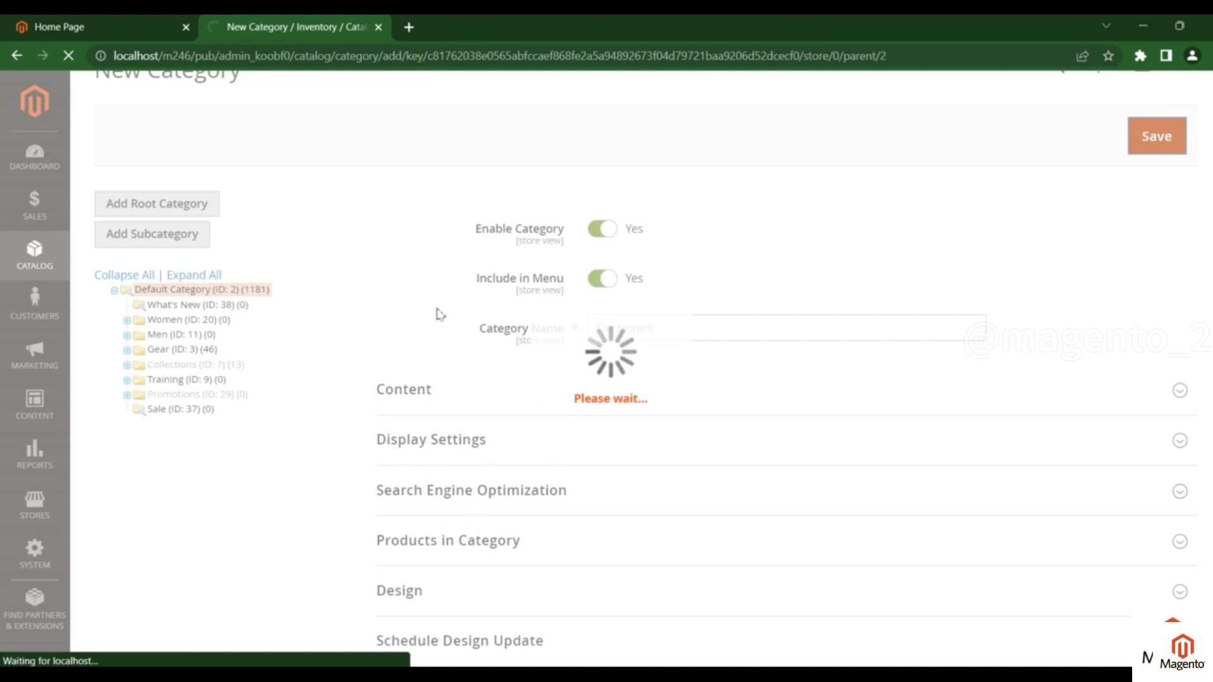
Step: Confirm Electronics saved as category ID 42, then go back to the storefront home page
{"action": "left_click", "coordinate": [119, 27]}
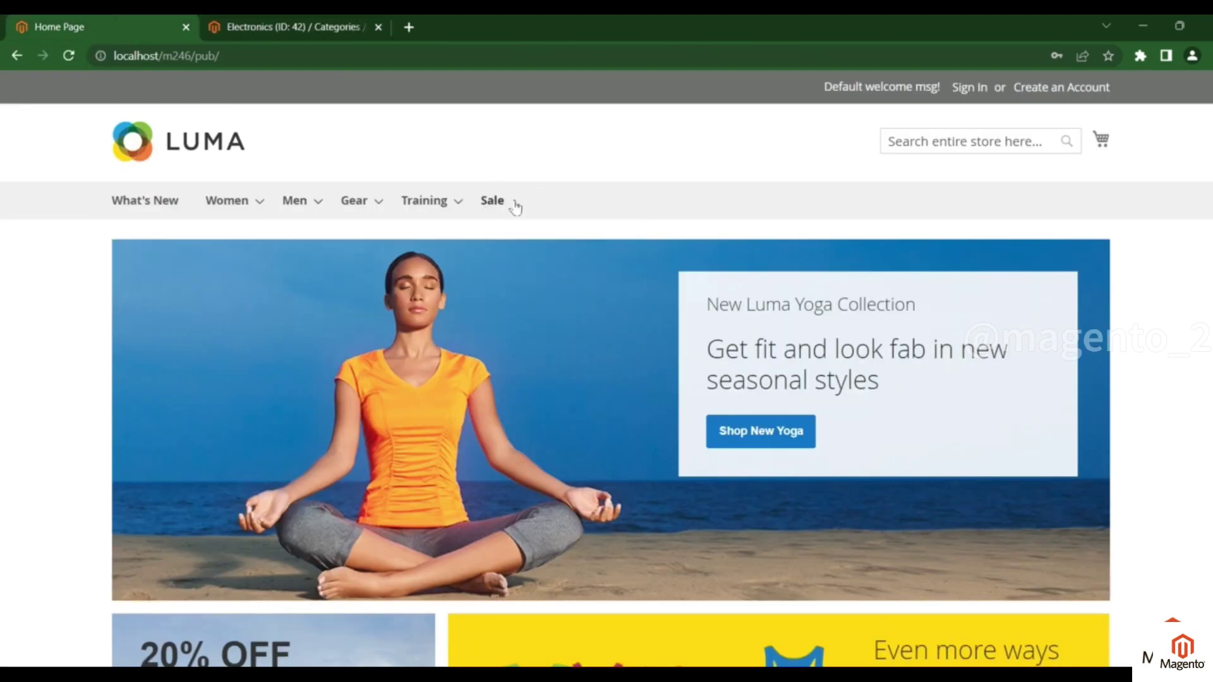
{"action": "left_click", "coordinate": [269, 30]}
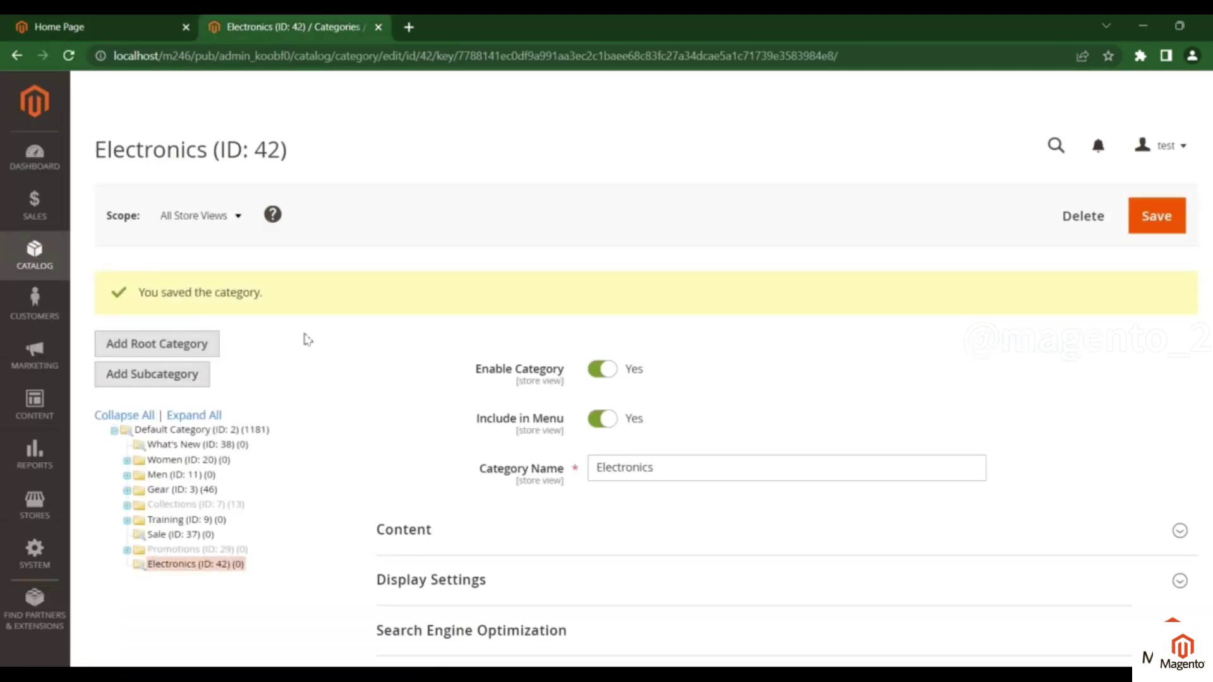
{"action": "left_click", "coordinate": [114, 26]}
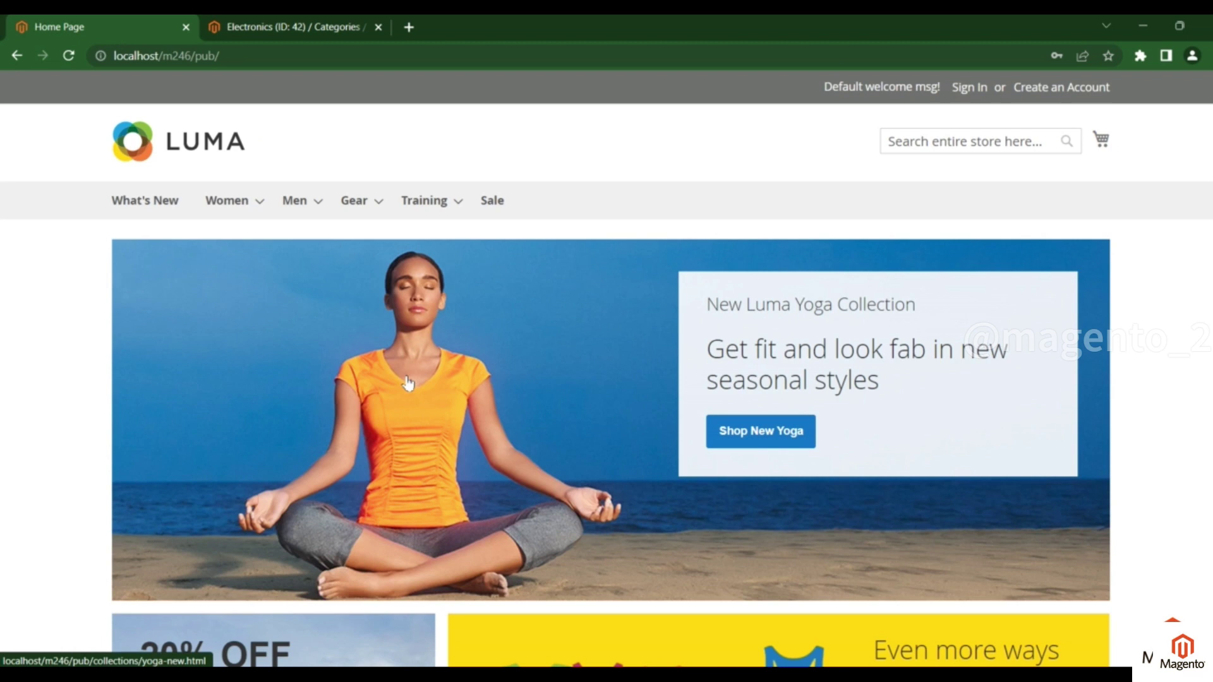
Step: Reload the storefront to see Electronics in the menu, then return to the admin's Electronics (ID 42) editor
{"action": "left_click", "coordinate": [519, 314]}
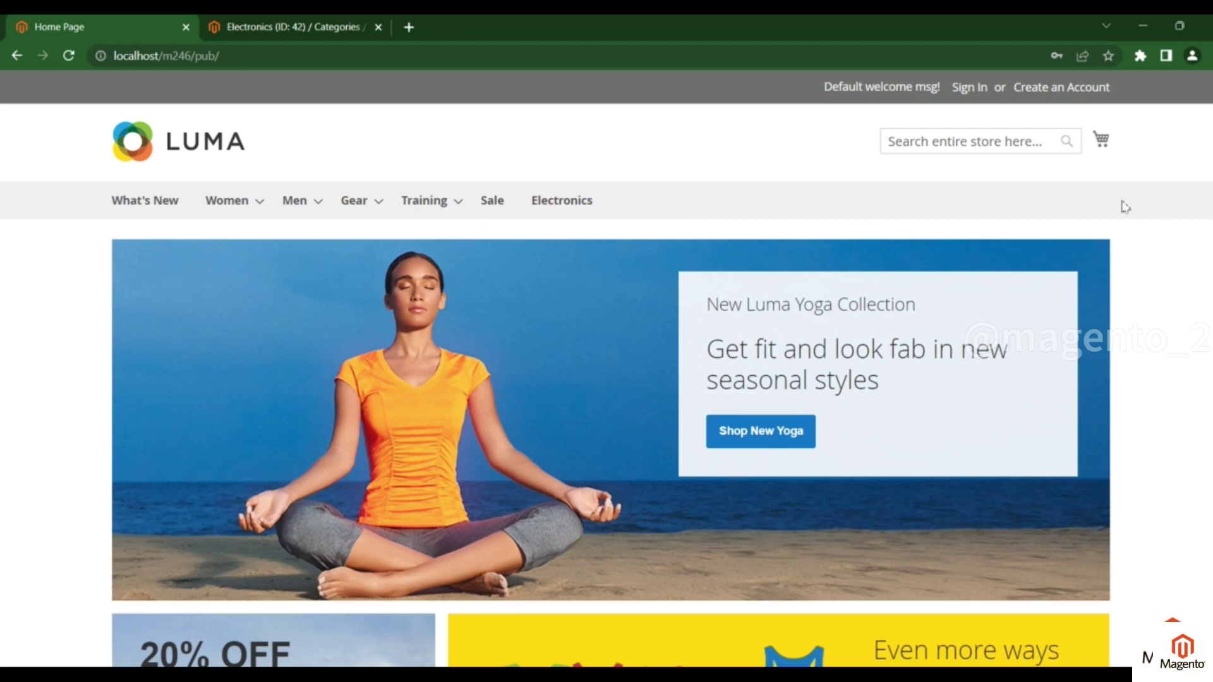
{"action": "left_click", "coordinate": [350, 31]}
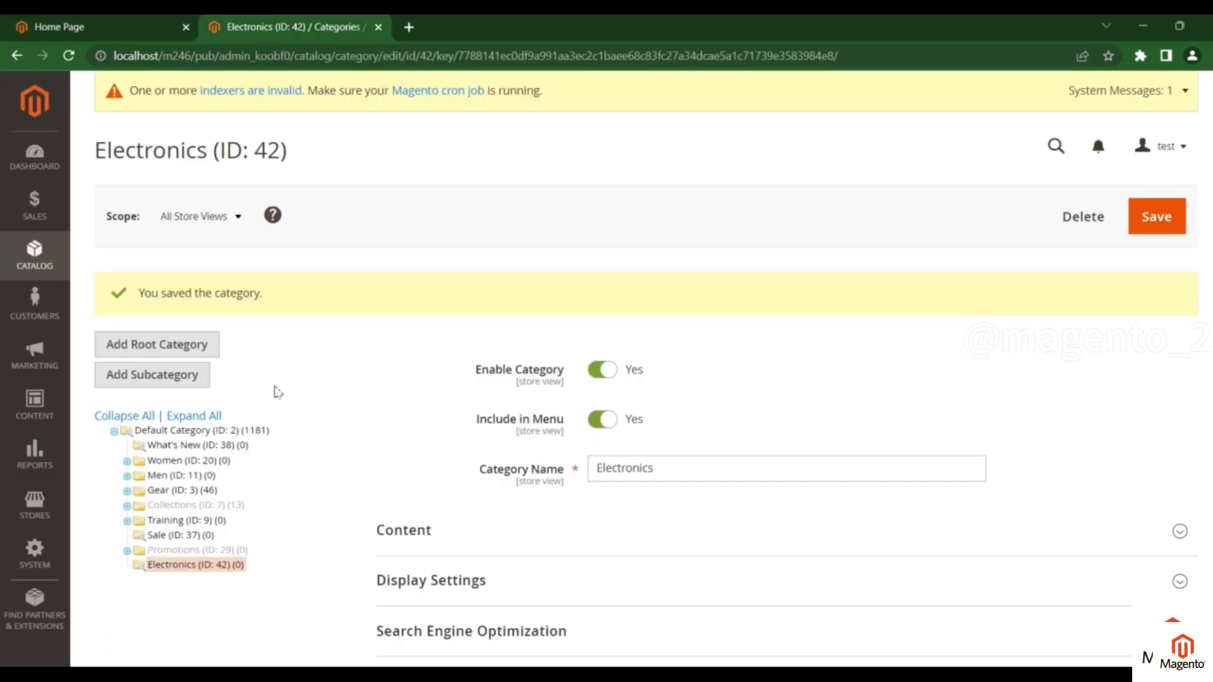
Step: Set the Products in Category filter to Any so the grid lists all products
{"action": "scroll", "coordinate": [227, 401], "scroll_direction": "down", "scroll_amount": 3}
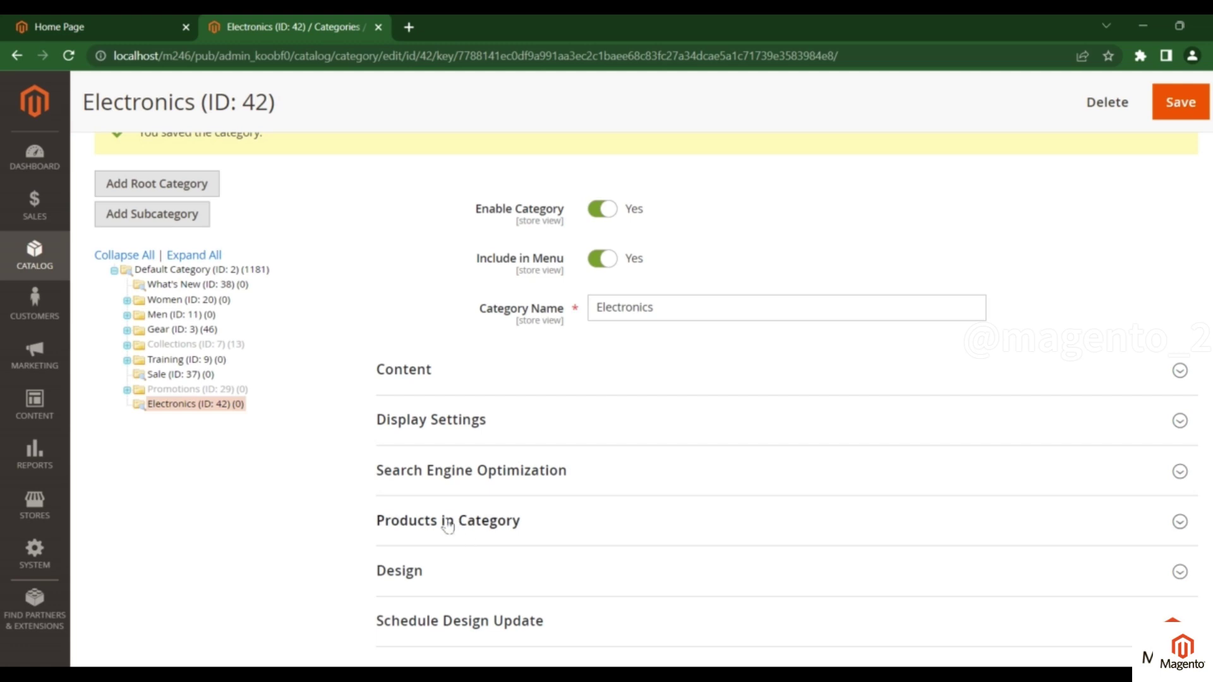
{"action": "scroll", "coordinate": [401, 412], "scroll_direction": "down", "scroll_amount": 2}
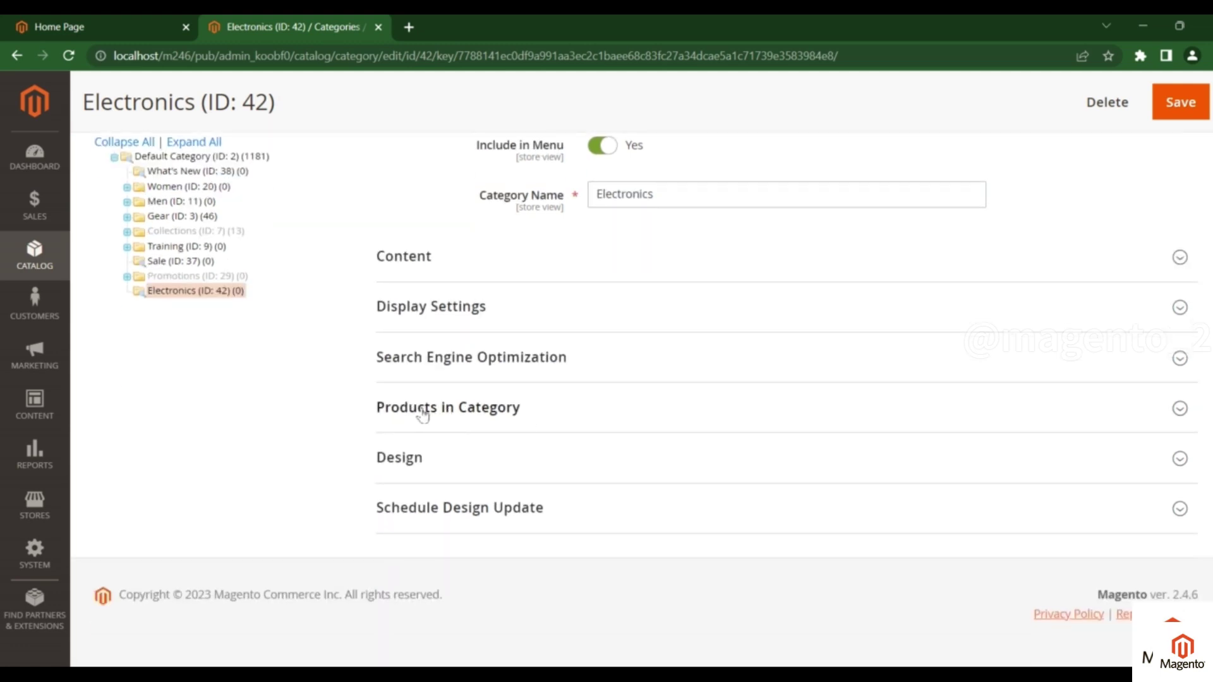
{"action": "left_click", "coordinate": [476, 413]}
{"action": "scroll", "coordinate": [499, 408], "scroll_direction": "down", "scroll_amount": 4}
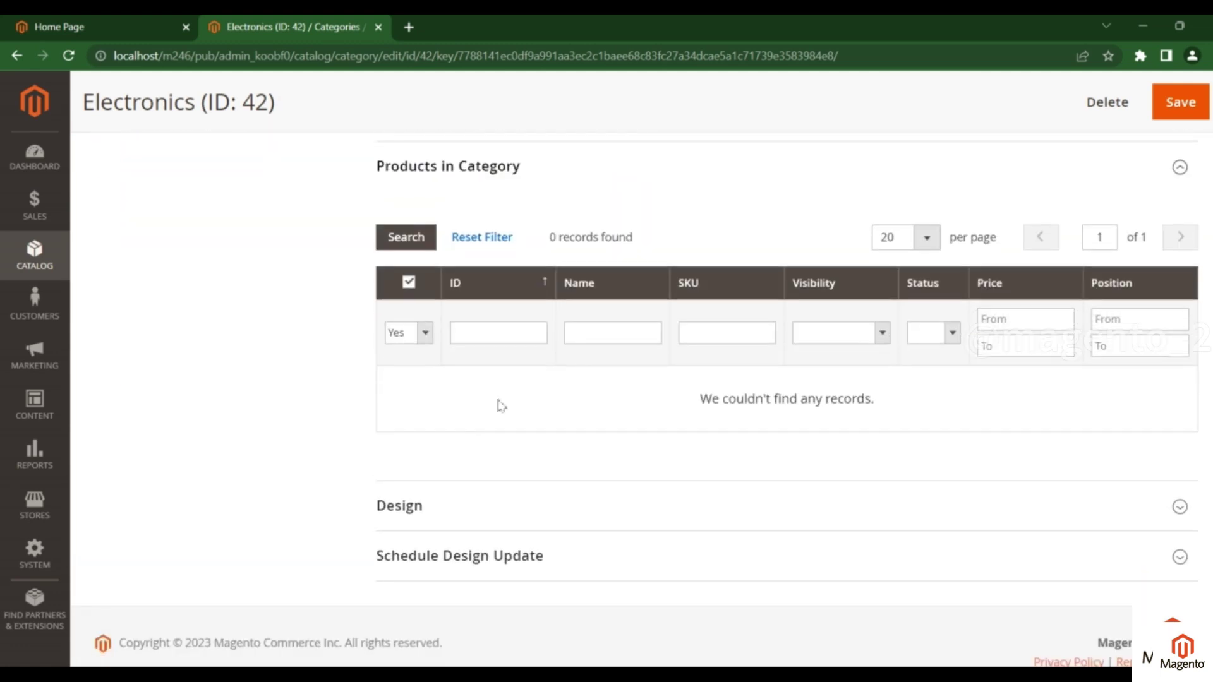
{"action": "left_click", "coordinate": [426, 335]}
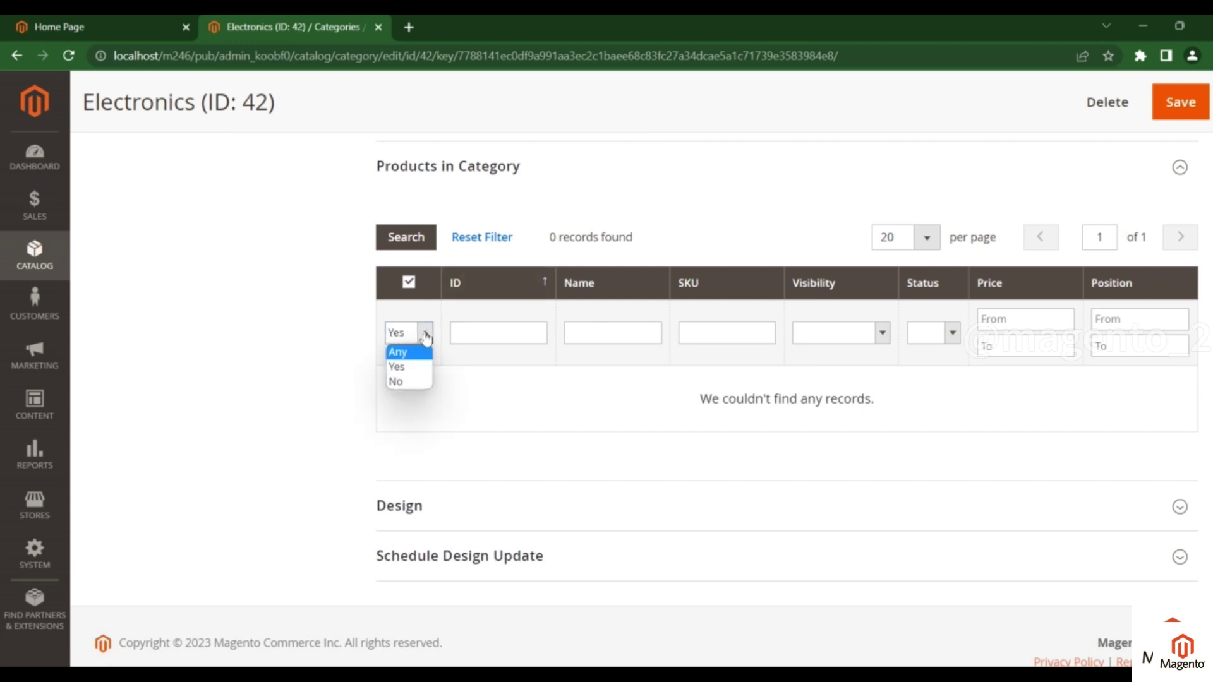
{"action": "left_click", "coordinate": [405, 355]}
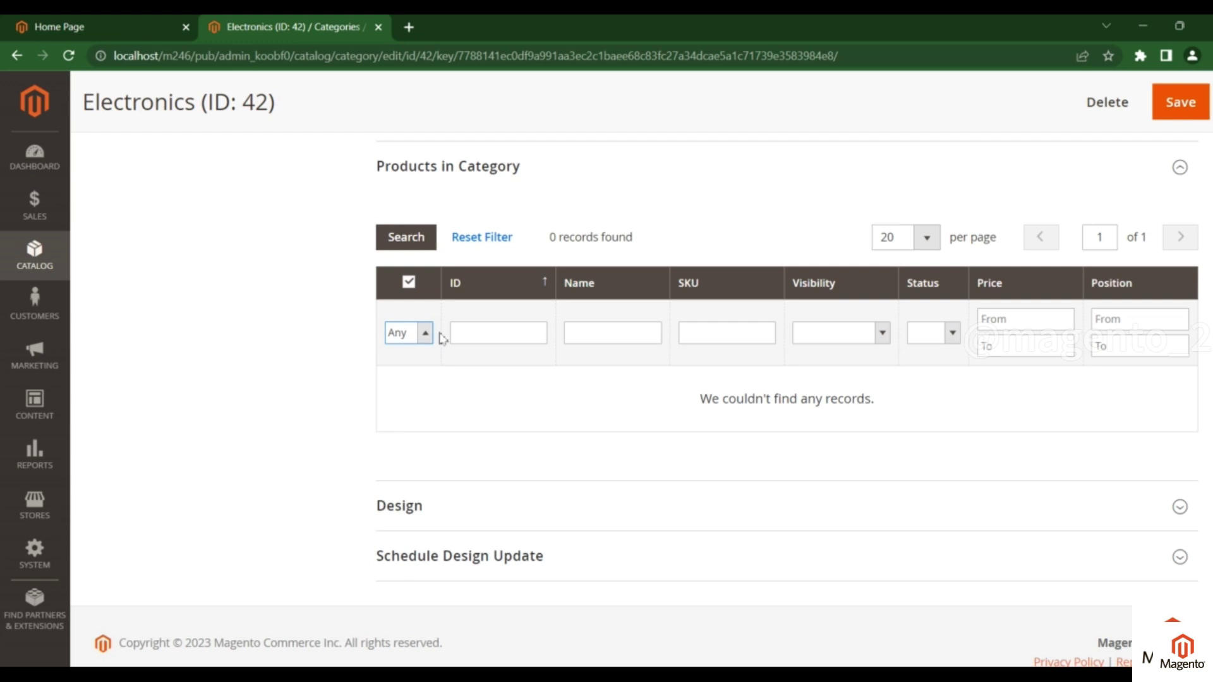
{"action": "left_click", "coordinate": [467, 335]}
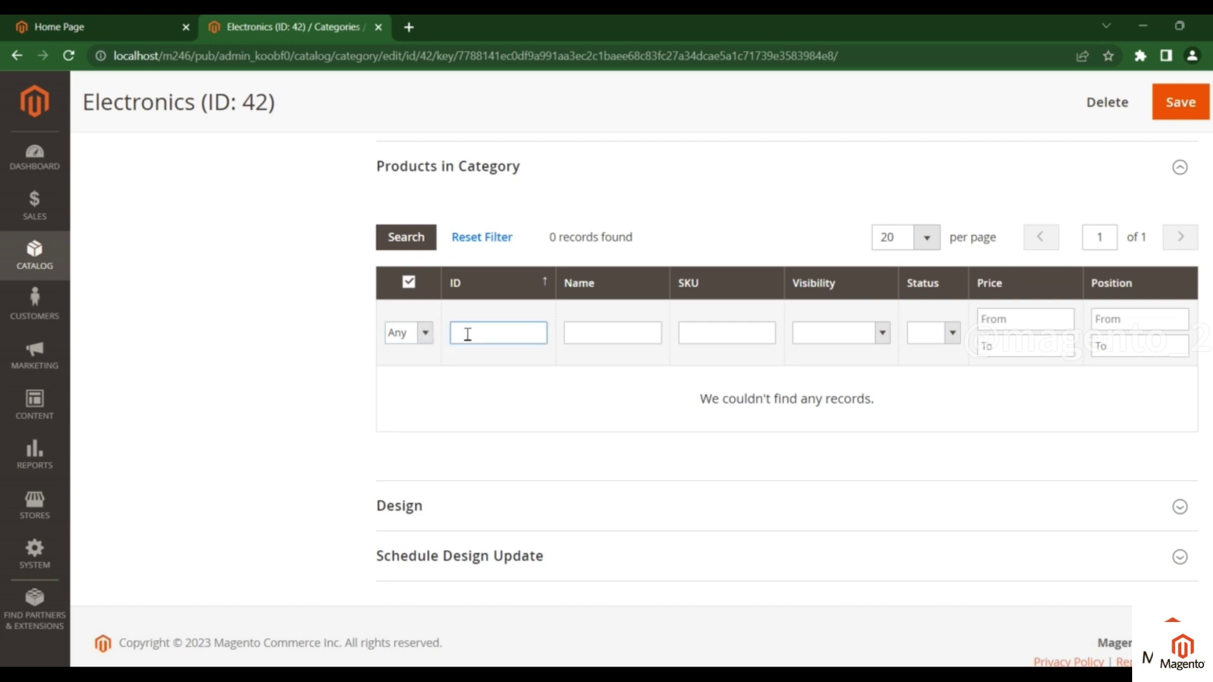
{"action": "key", "text": "Return"}
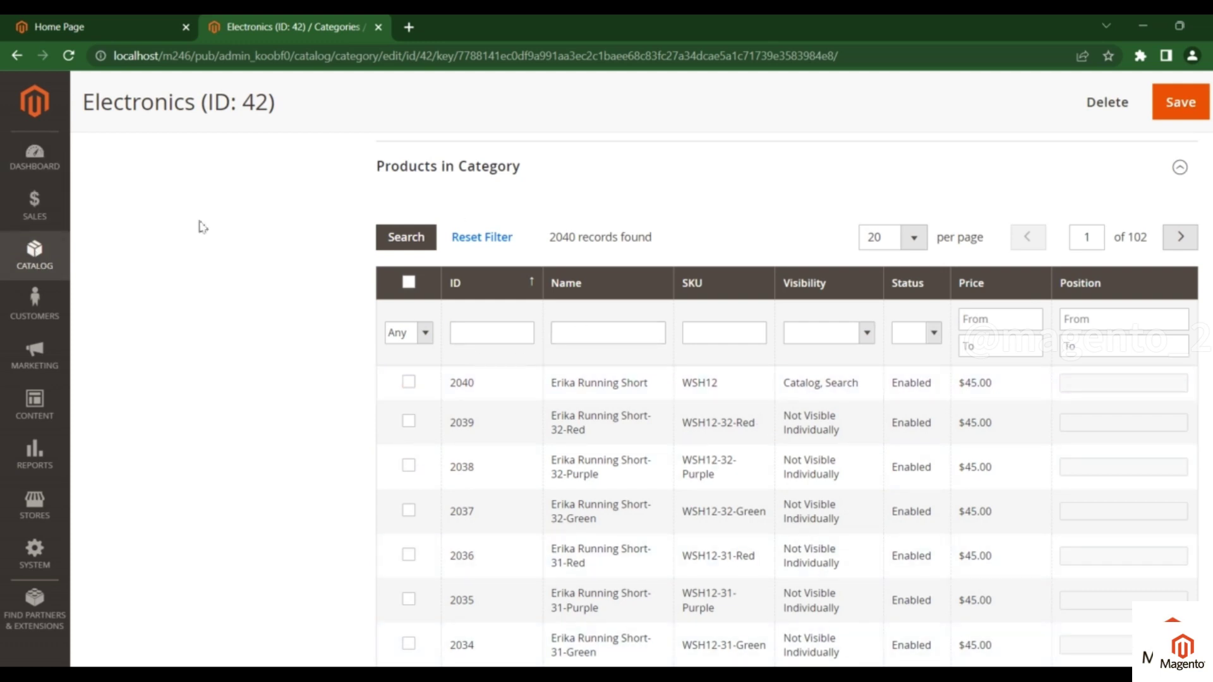
Step: Tick Erika Running Short (2040) and Ina Compression Short (2024), then save the category
{"action": "scroll", "coordinate": [414, 454], "scroll_direction": "down", "scroll_amount": 2}
{"action": "left_click", "coordinate": [408, 223]}
{"action": "scroll", "coordinate": [422, 411], "scroll_direction": "down", "scroll_amount": 8}
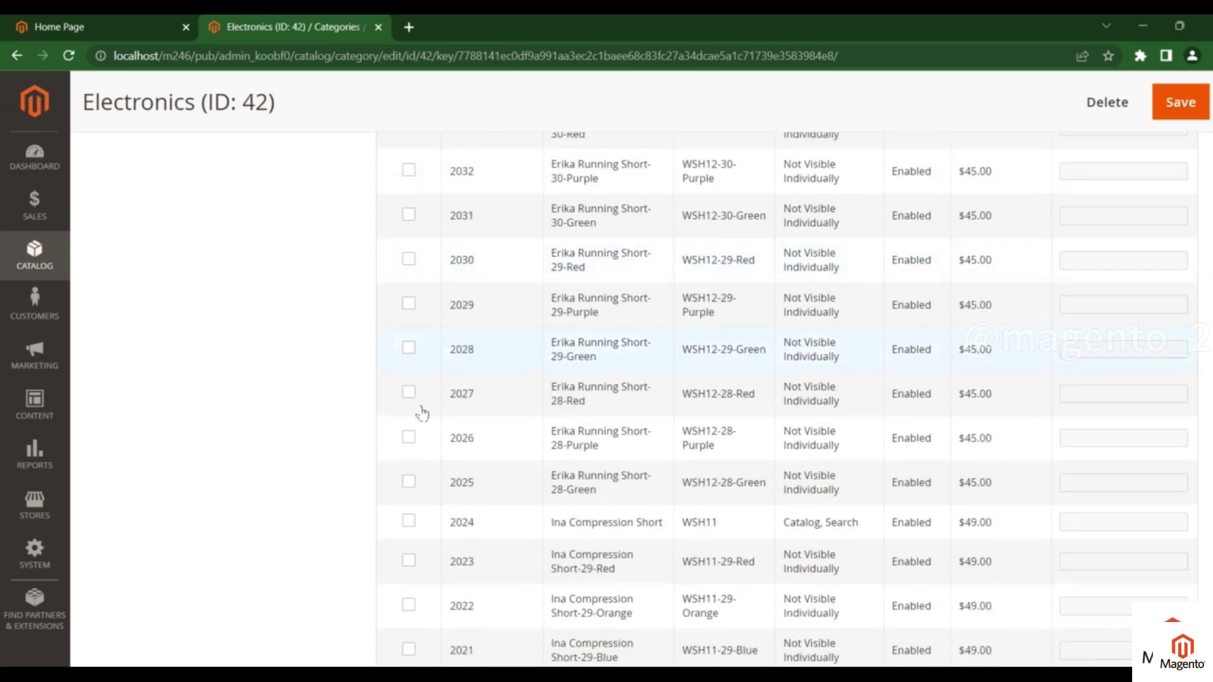
{"action": "scroll", "coordinate": [425, 398], "scroll_direction": "up", "scroll_amount": 1}
{"action": "left_click", "coordinate": [409, 362]}
{"action": "scroll", "coordinate": [1178, 153], "scroll_direction": "up", "scroll_amount": 4}
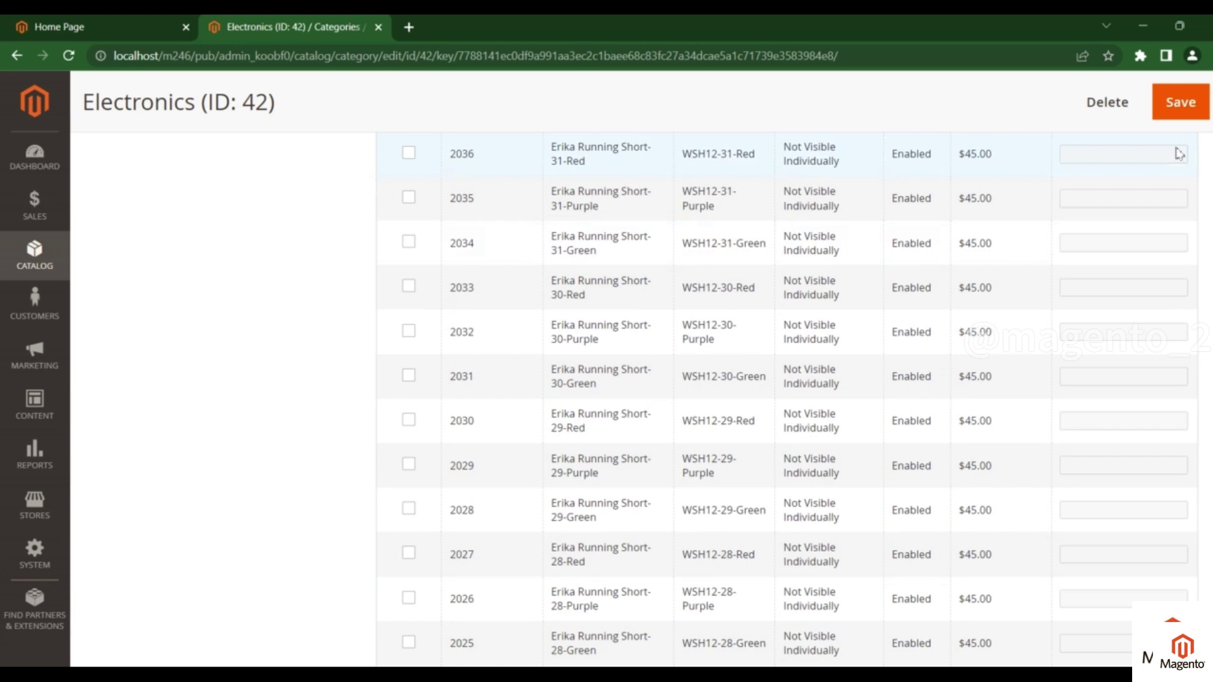
{"action": "left_click", "coordinate": [1179, 104]}
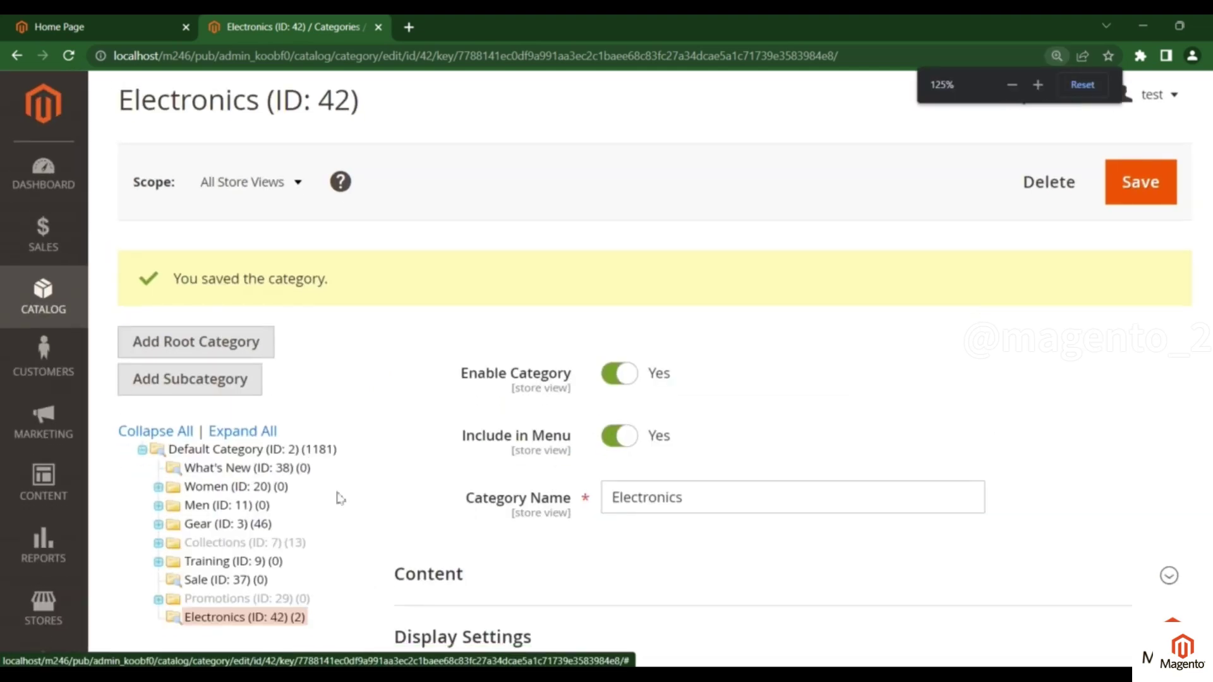
Step: Verify Products in Category lists Erika Running Short and Ina Compression Short, then reload Electronics
{"action": "scroll", "coordinate": [339, 495], "scroll_direction": "down", "scroll_amount": 3}
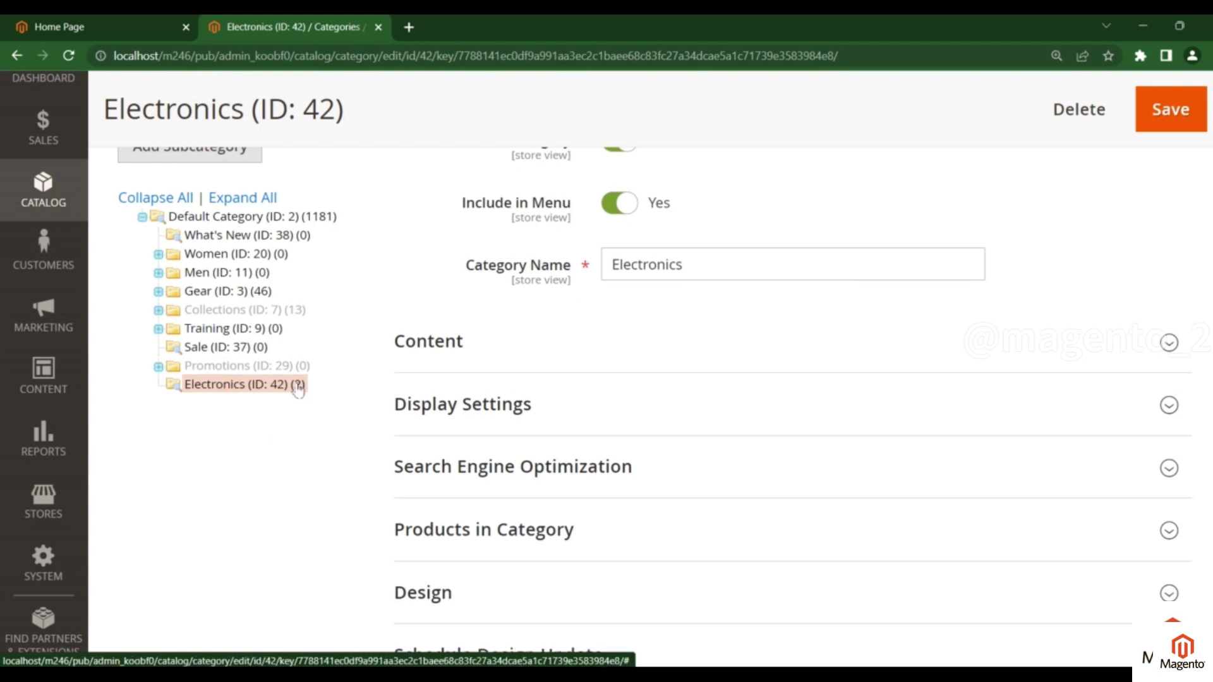
{"action": "left_click", "coordinate": [410, 530]}
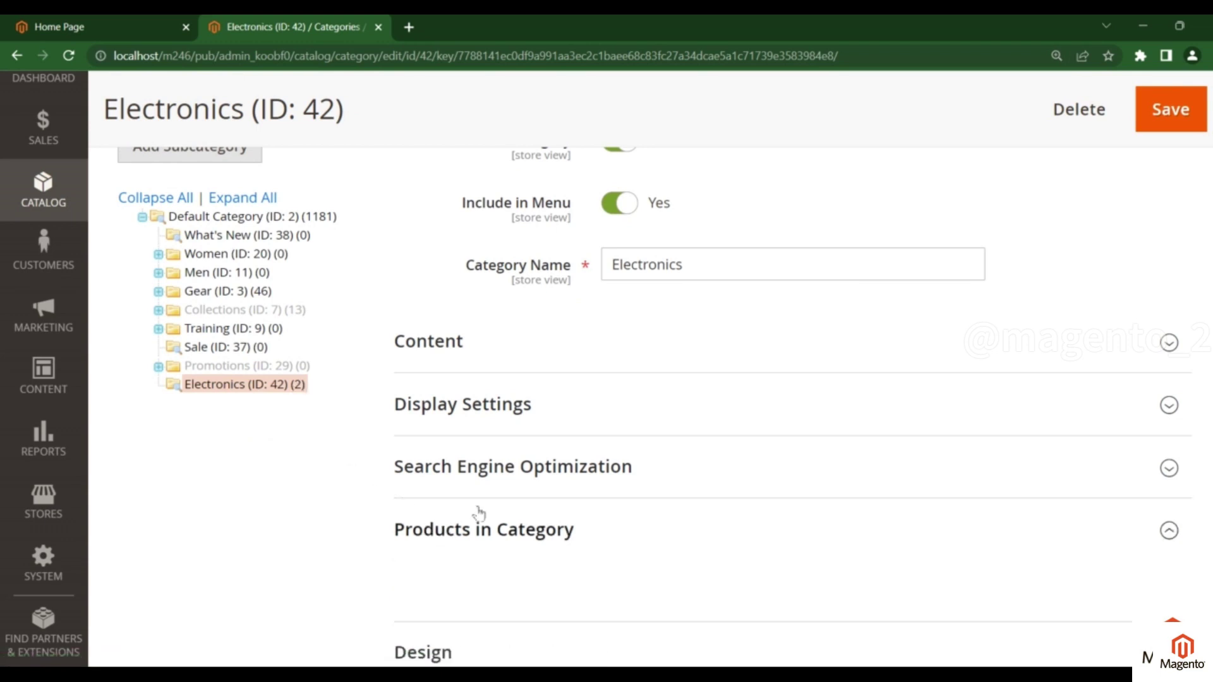
{"action": "scroll", "coordinate": [528, 329], "scroll_direction": "down", "scroll_amount": 3}
{"action": "scroll", "coordinate": [556, 352], "scroll_direction": "down", "scroll_amount": 2}
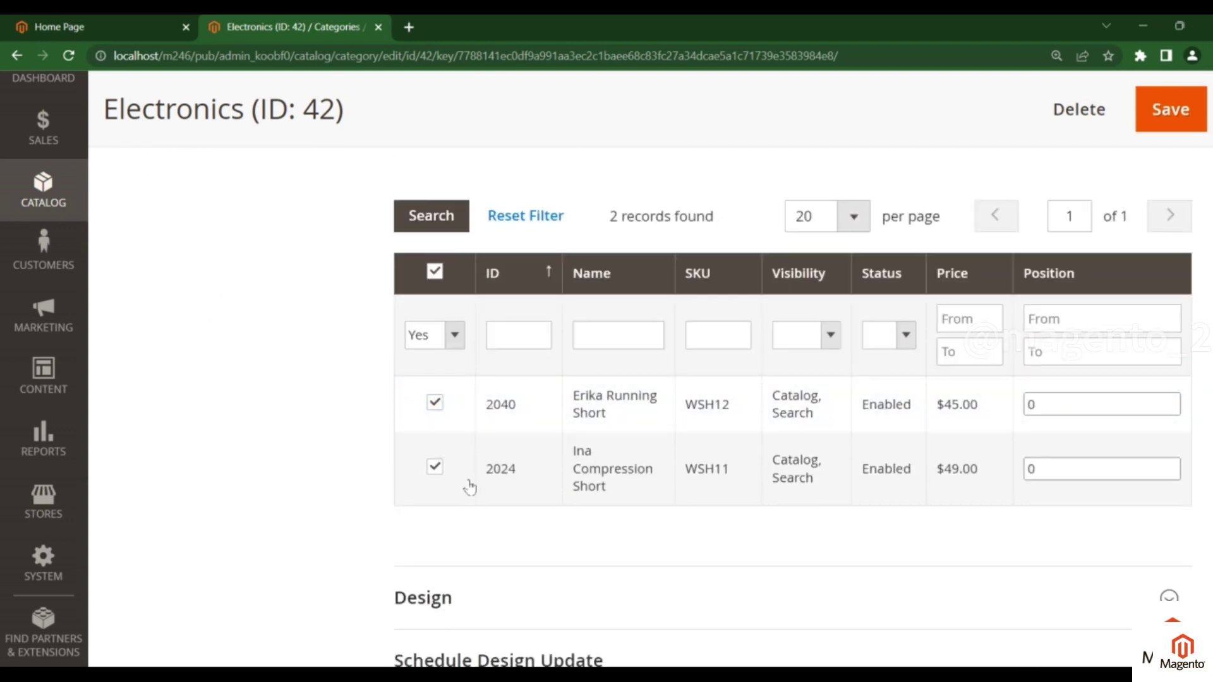
{"action": "scroll", "coordinate": [328, 484], "scroll_direction": "up", "scroll_amount": 4}
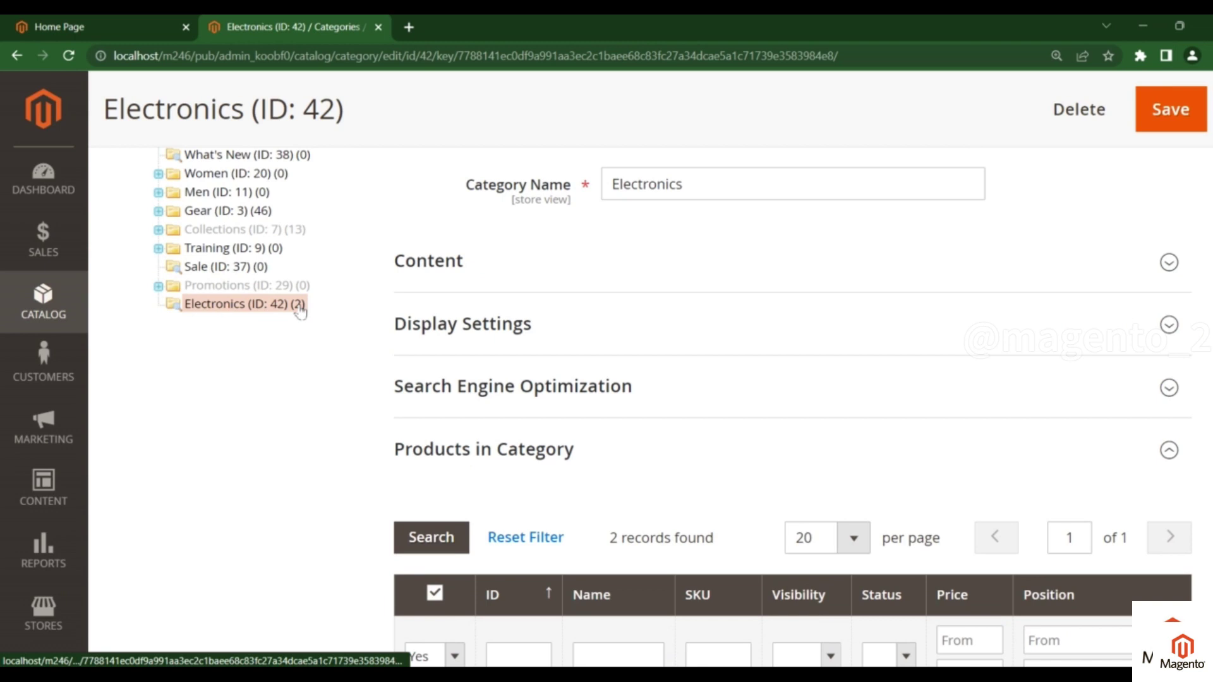
{"action": "left_click", "coordinate": [299, 310]}
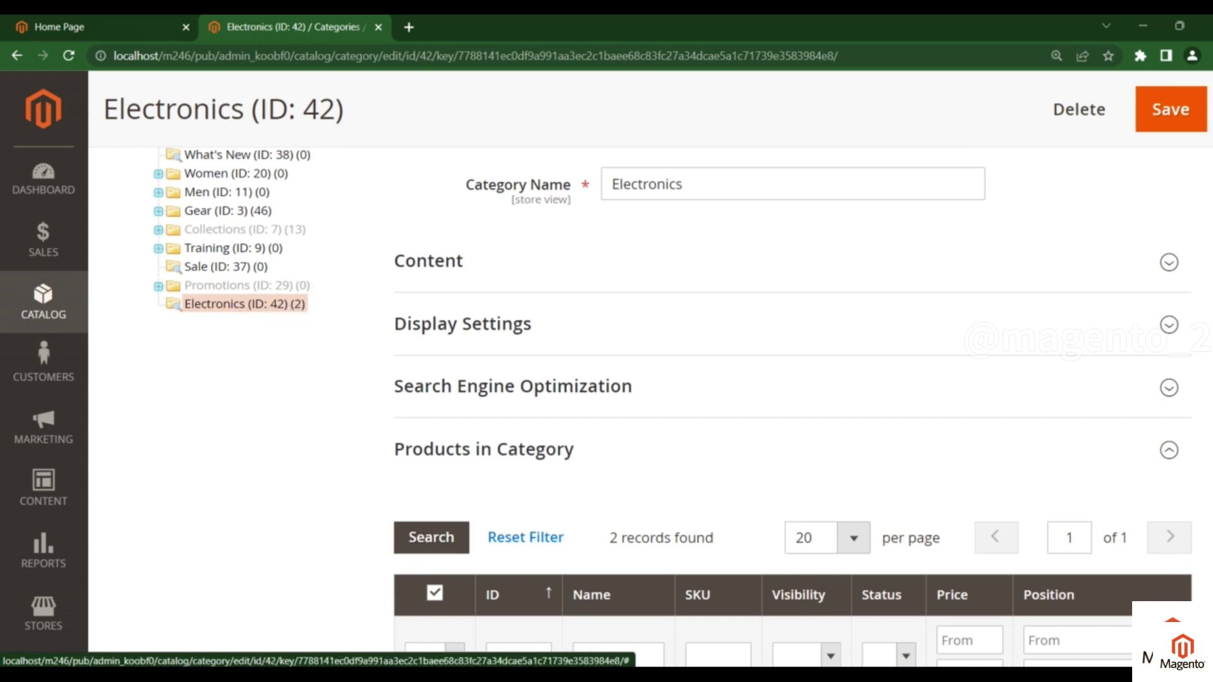
{"action": "left_click", "coordinate": [138, 27]}
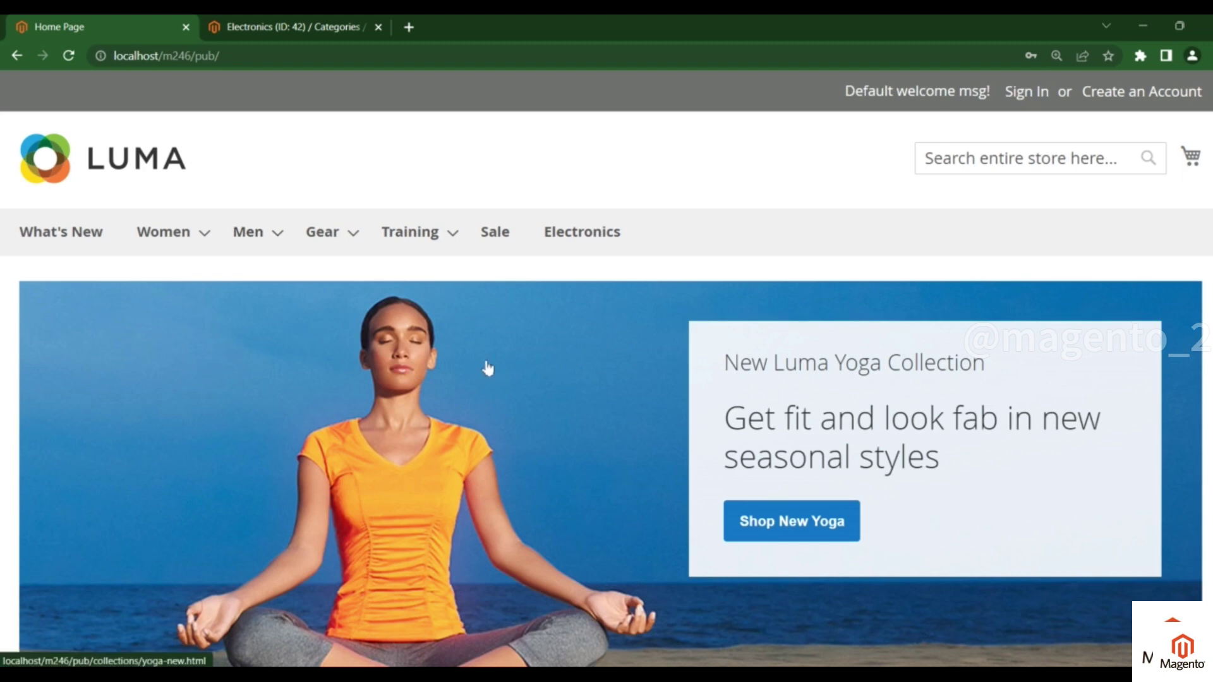
Step: Reload the storefront at 100% zoom and open the Electronics page showing both shorts ($49.00, $45.00)
{"action": "key", "text": "F5"}
{"action": "scroll", "coordinate": [425, 271], "scroll_direction": "down", "scroll_amount": 3}
{"action": "key", "text": "ctrl+minus"}
{"action": "key", "text": "ctrl+minus"}
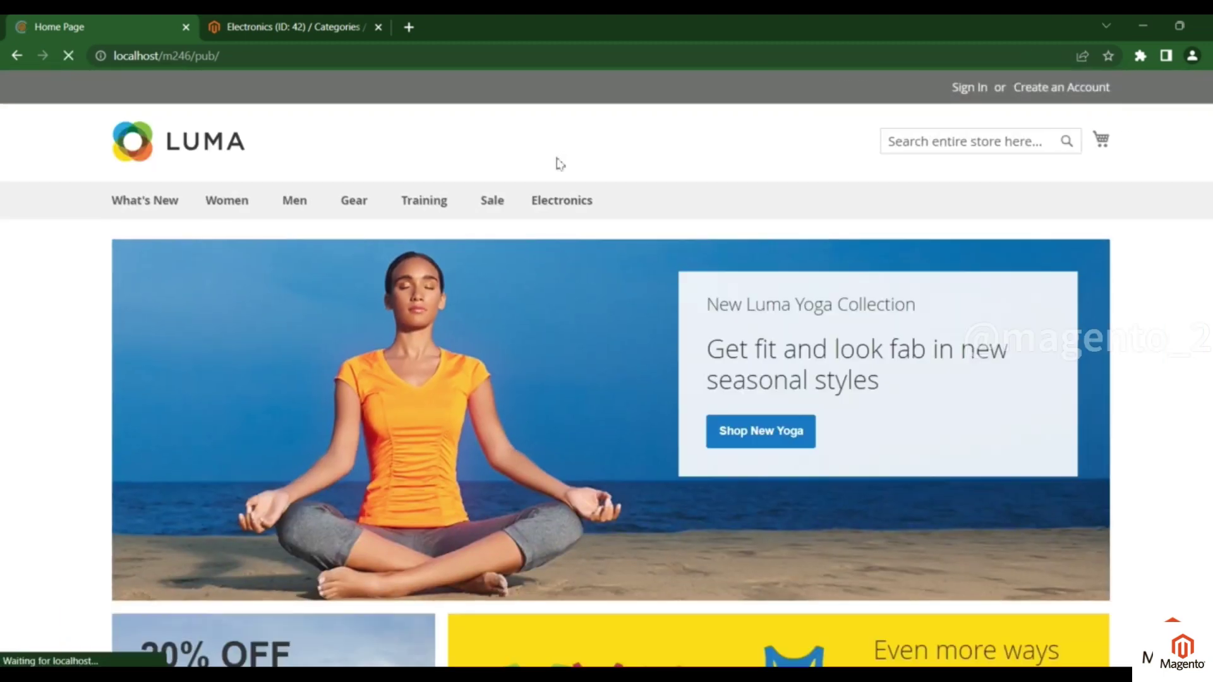
{"action": "left_click", "coordinate": [566, 208]}
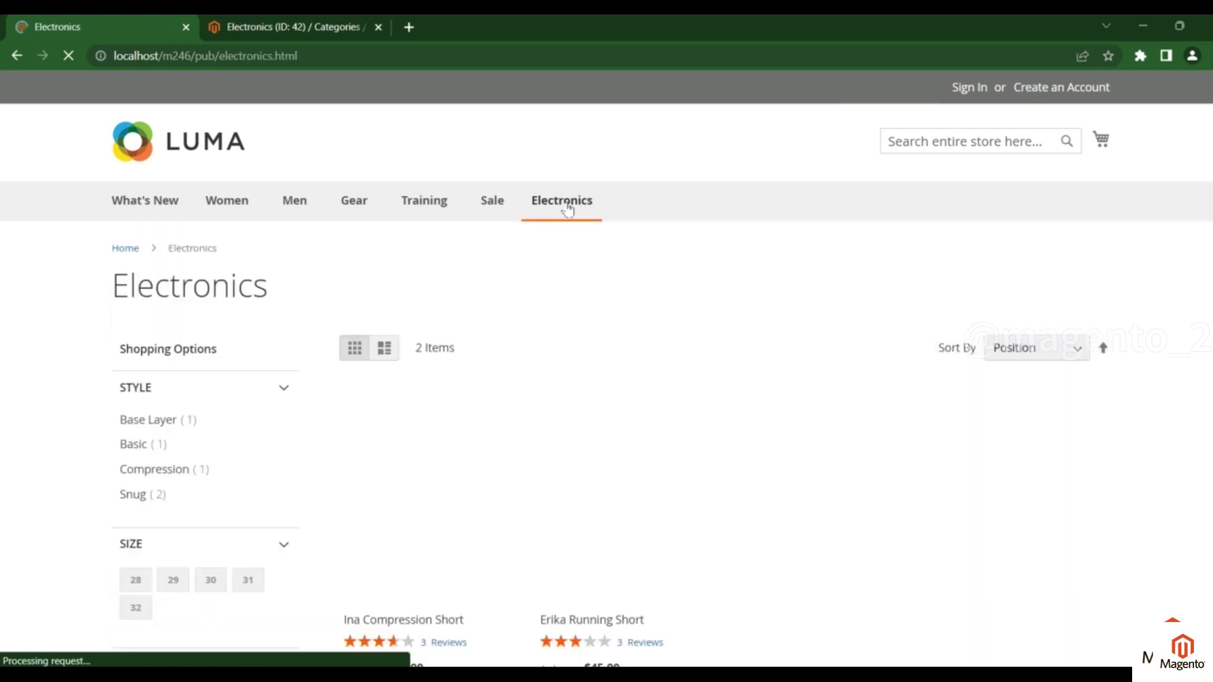
{"action": "scroll", "coordinate": [490, 414], "scroll_direction": "down", "scroll_amount": 3}
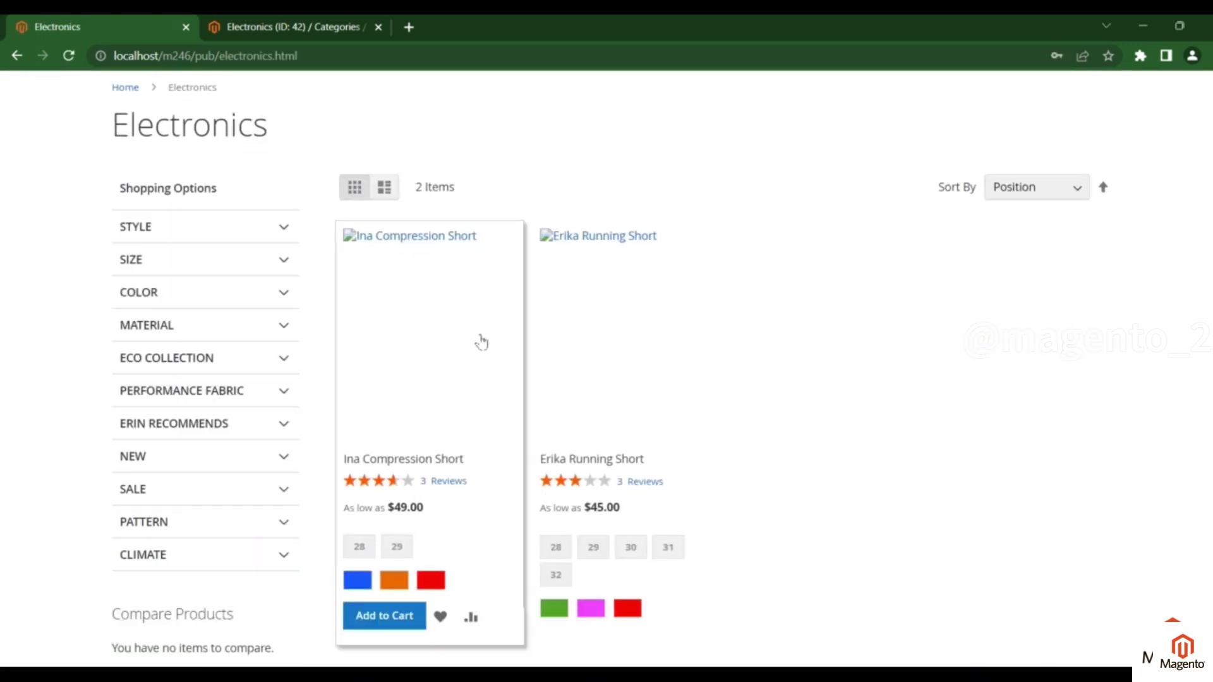
{"action": "scroll", "coordinate": [487, 339], "scroll_direction": "up", "scroll_amount": 1}
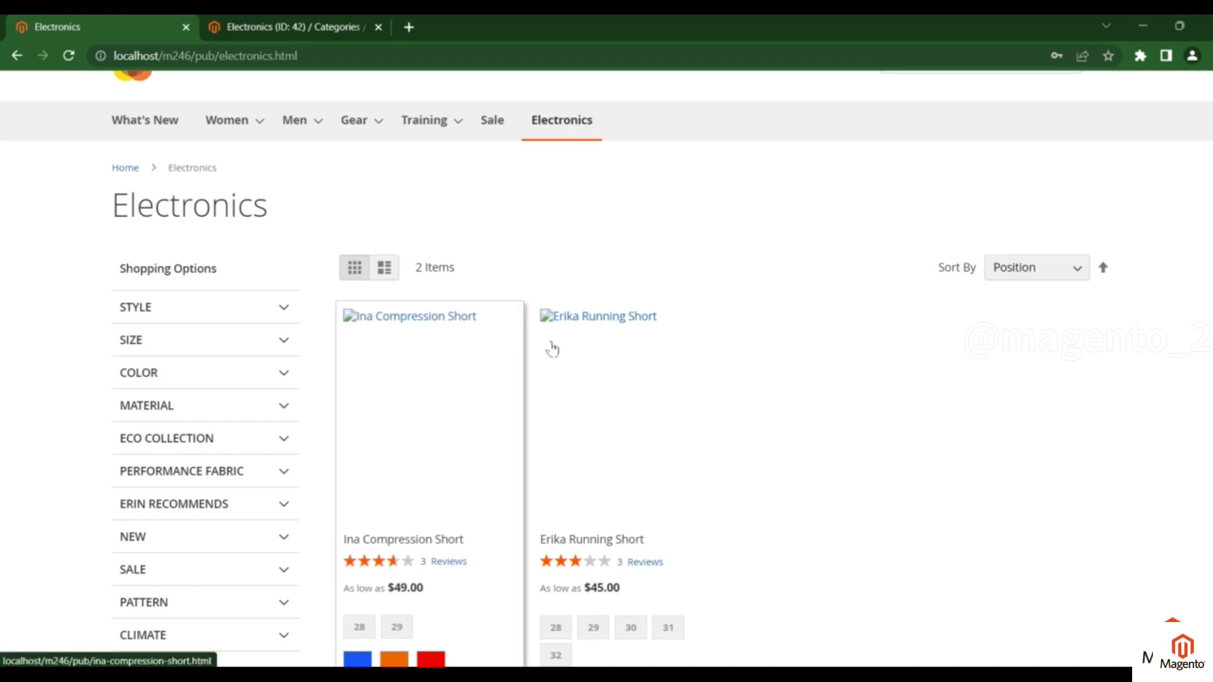
{"action": "key", "text": "ctrl+Tab"}
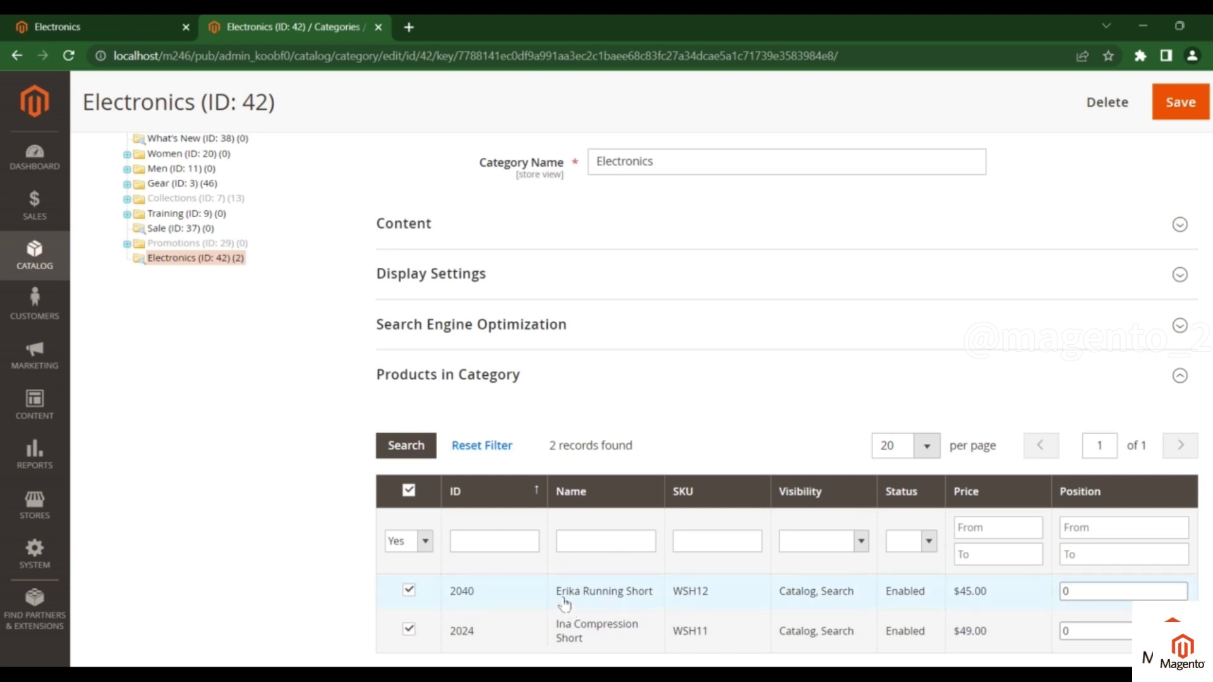
{"action": "key", "text": "ctrl+shift+Tab"}
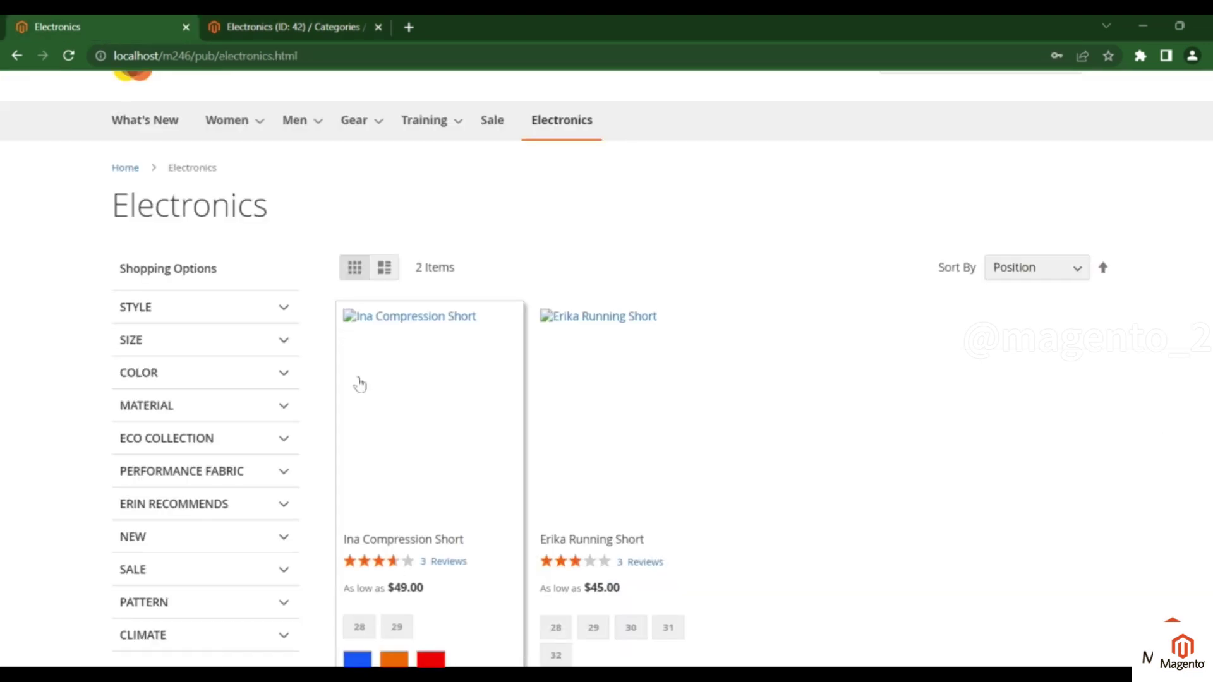
{"action": "scroll", "coordinate": [357, 527], "scroll_direction": "down", "scroll_amount": 1}
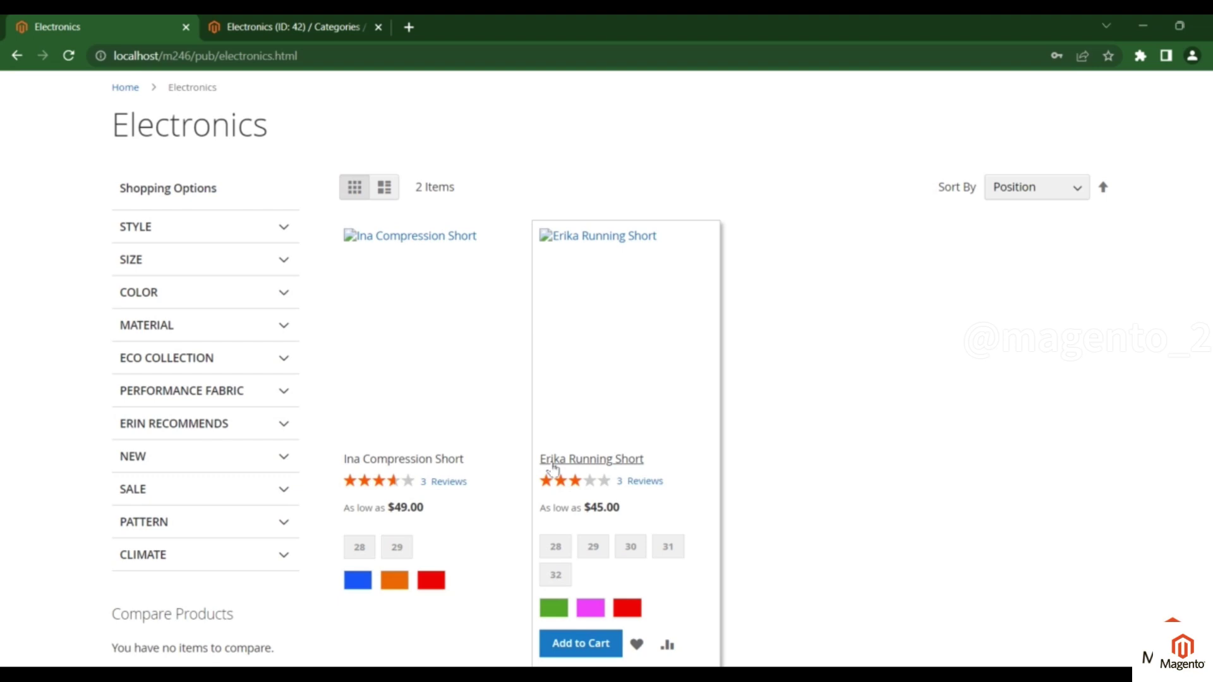
{"action": "key", "text": "ctrl+Tab"}
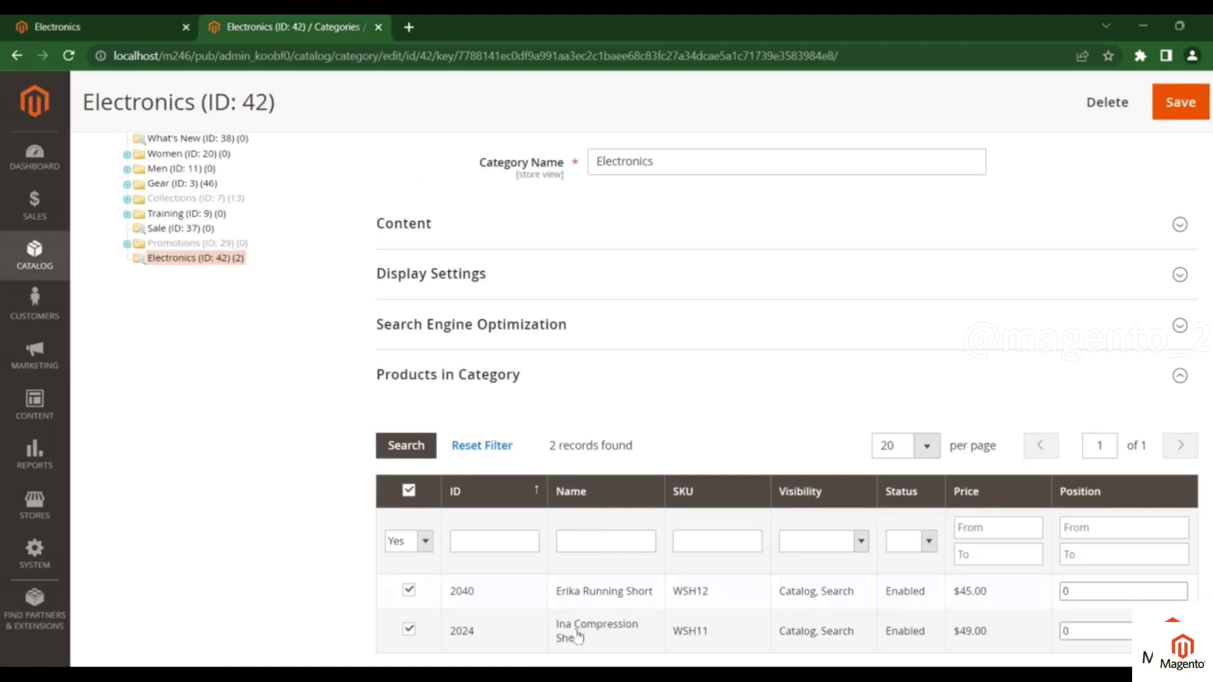
{"action": "key", "text": "ctrl+shift+Tab"}
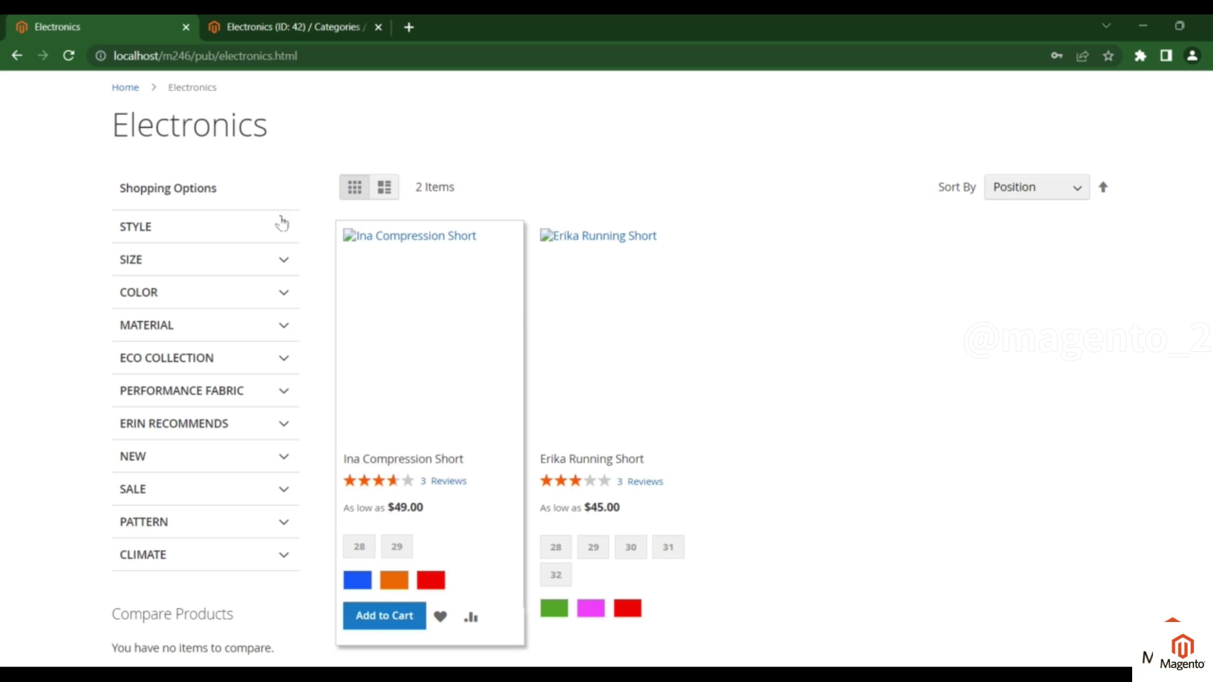
{"action": "left_click", "coordinate": [240, 26]}
{"action": "scroll", "coordinate": [501, 488], "scroll_direction": "down", "scroll_amount": 3}
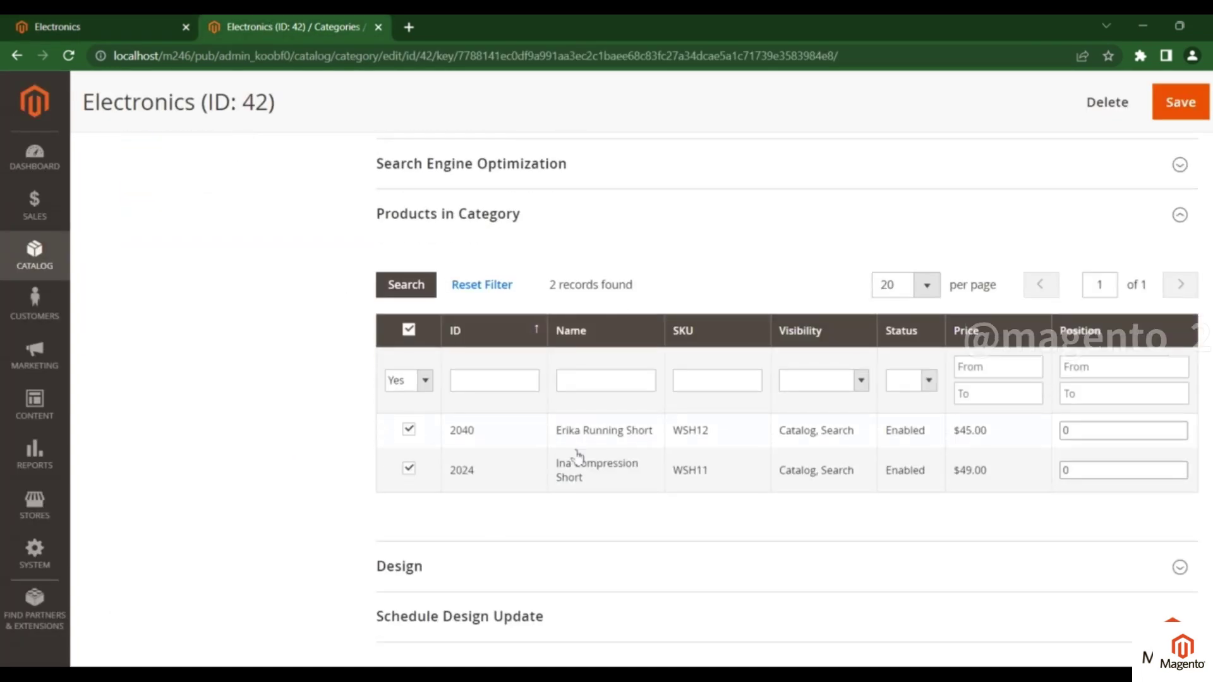
{"action": "key", "text": "ctrl+shift+Tab"}
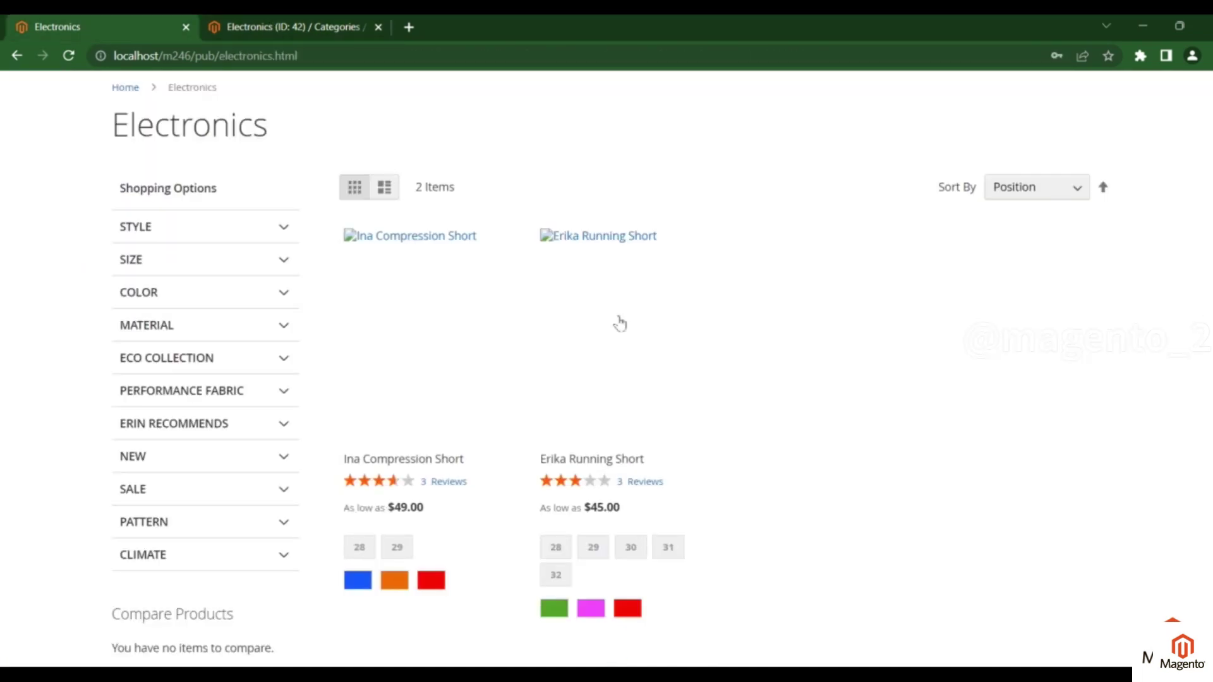
{"action": "left_click", "coordinate": [316, 27]}
{"action": "scroll", "coordinate": [263, 387], "scroll_direction": "up", "scroll_amount": 10}
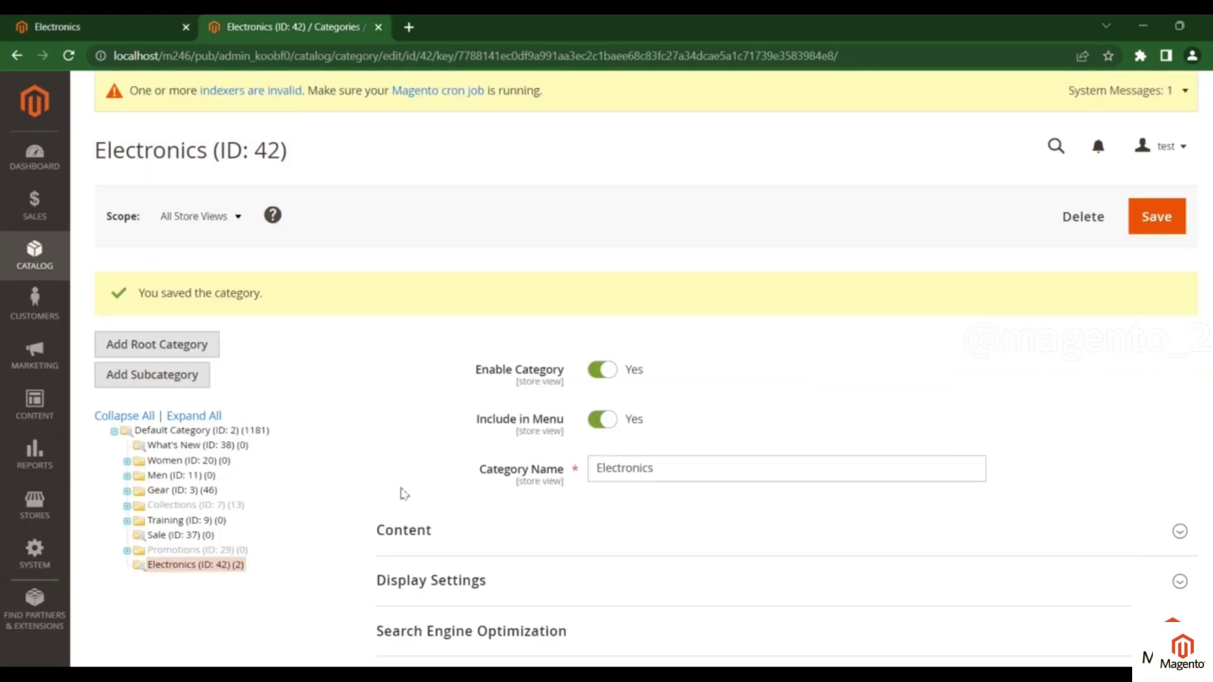
{"action": "scroll", "coordinate": [204, 488], "scroll_direction": "down", "scroll_amount": 1}
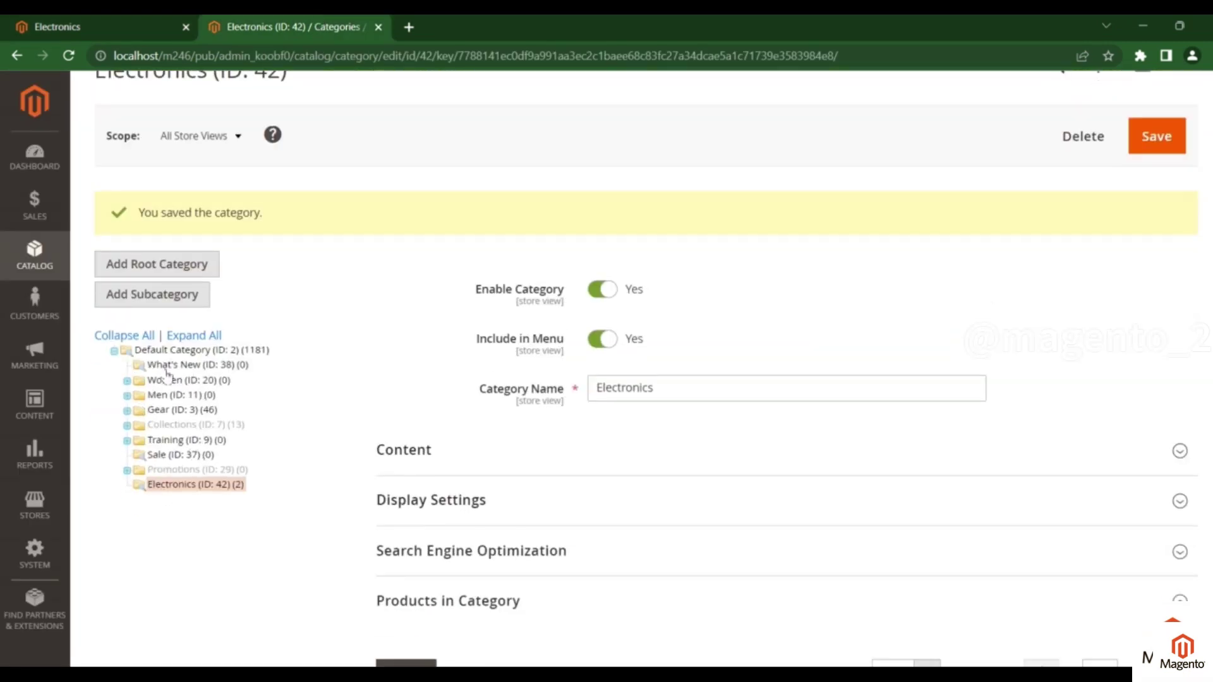
{"action": "scroll", "coordinate": [470, 491], "scroll_direction": "down", "scroll_amount": 3}
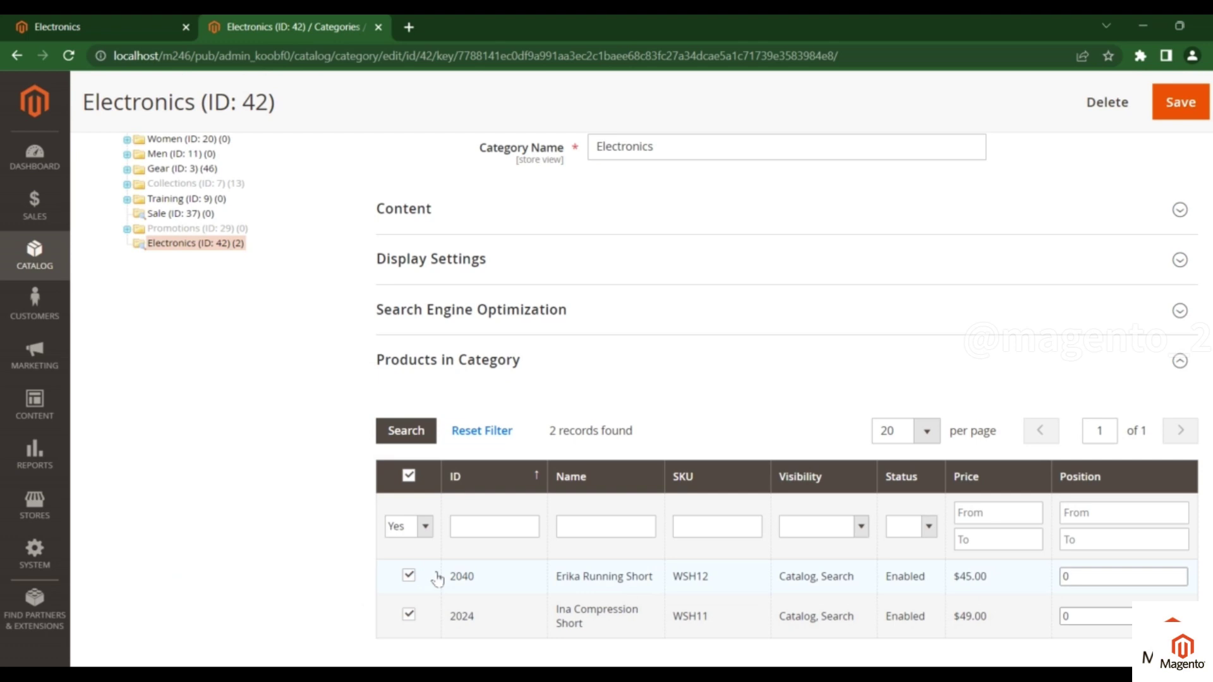
{"action": "scroll", "coordinate": [306, 466], "scroll_direction": "up", "scroll_amount": 3}
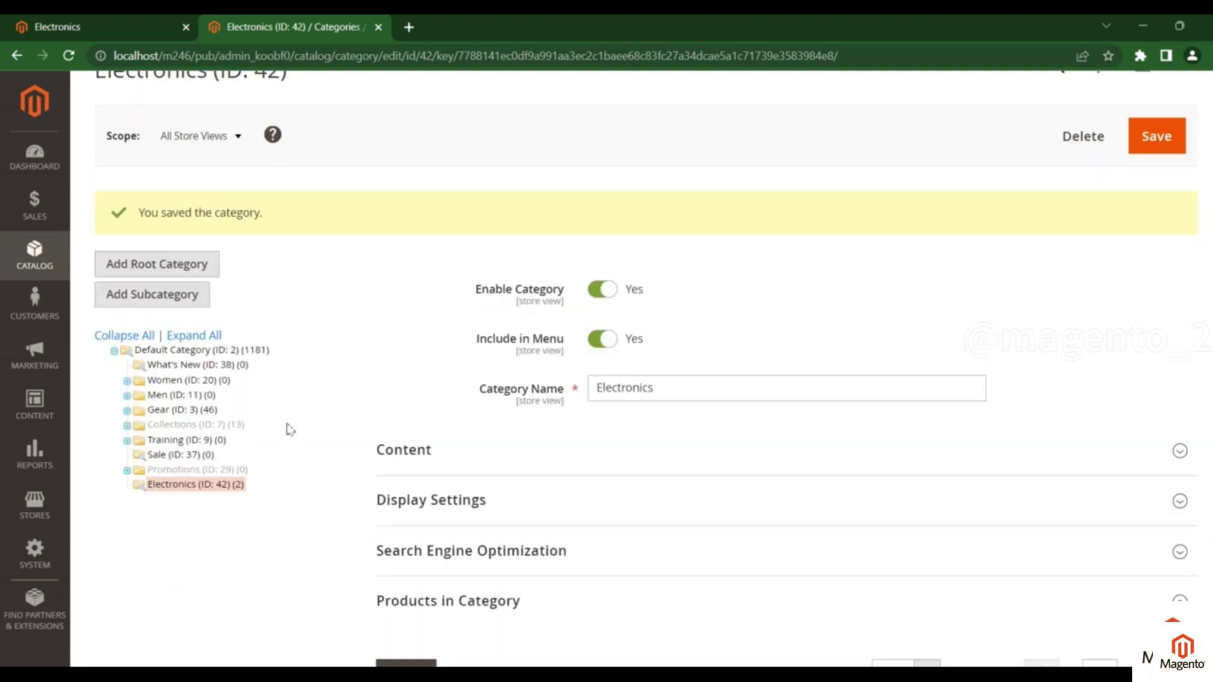
{"action": "scroll", "coordinate": [327, 397], "scroll_direction": "down", "scroll_amount": 5}
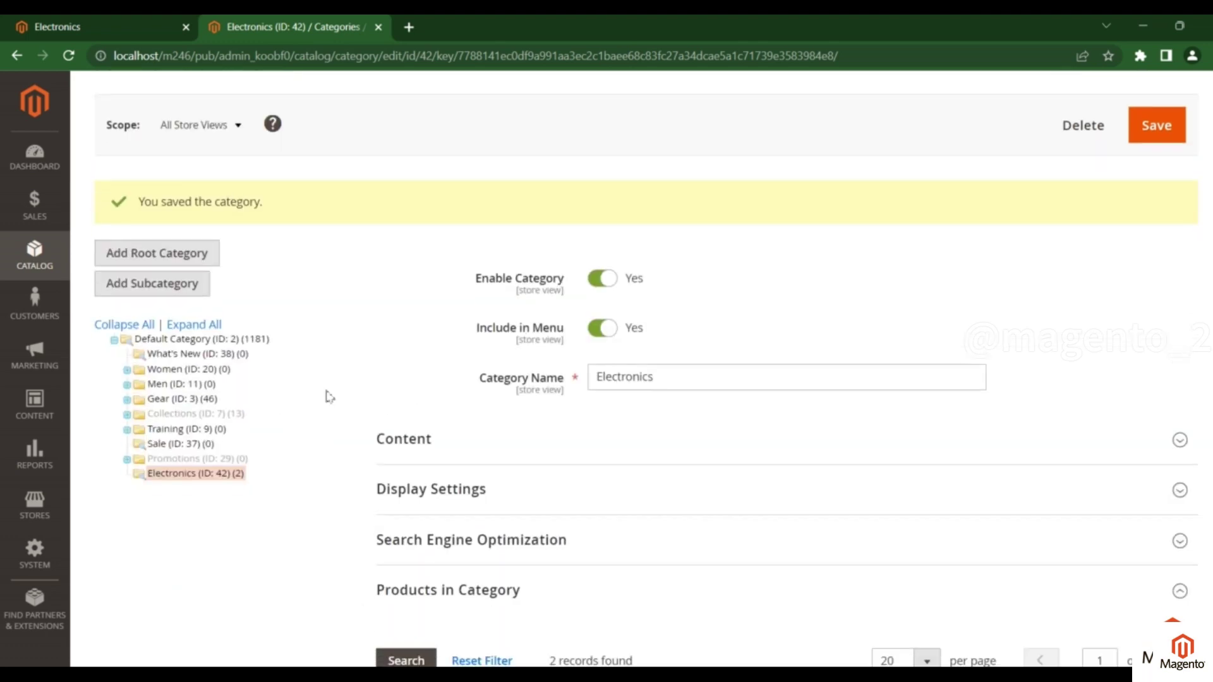